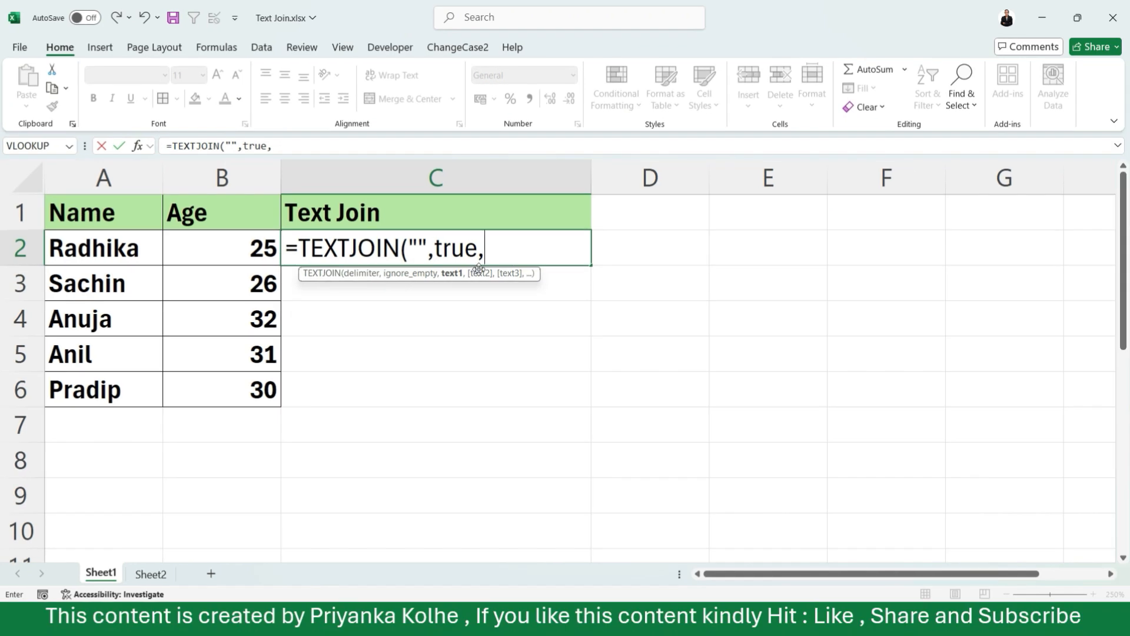
Complete the TEXTJOIN formula in C2 with the range A2:B2 and change its delimiter to a space.
{"action": "left_click_drag", "start_coordinate": [106, 259], "coordinate": [212, 251]}
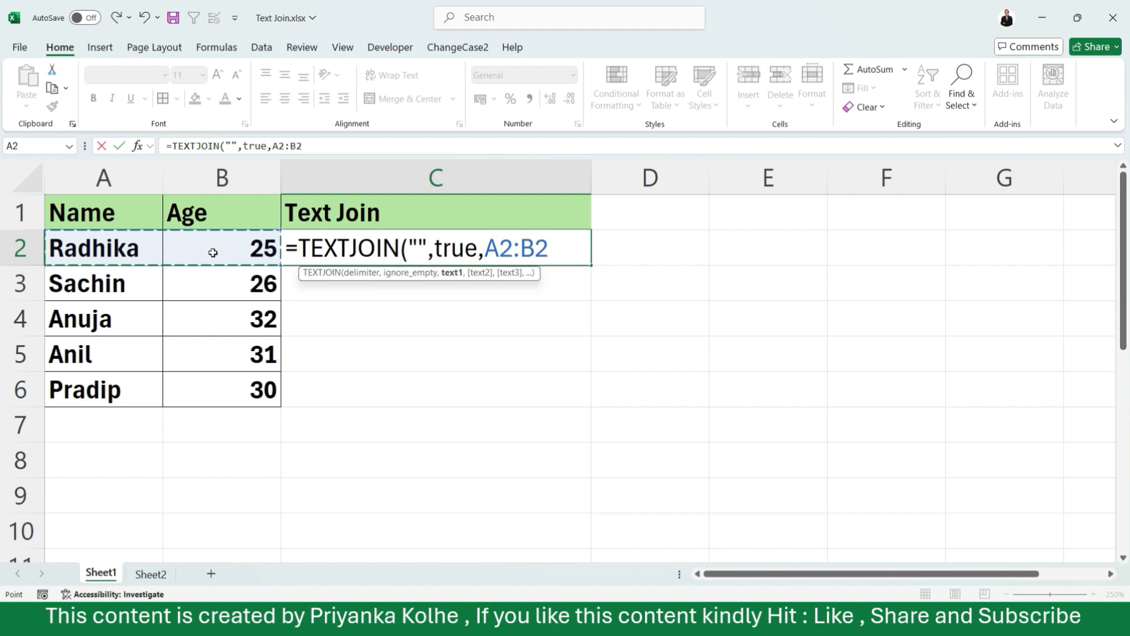
{"action": "key", "text": "Return"}
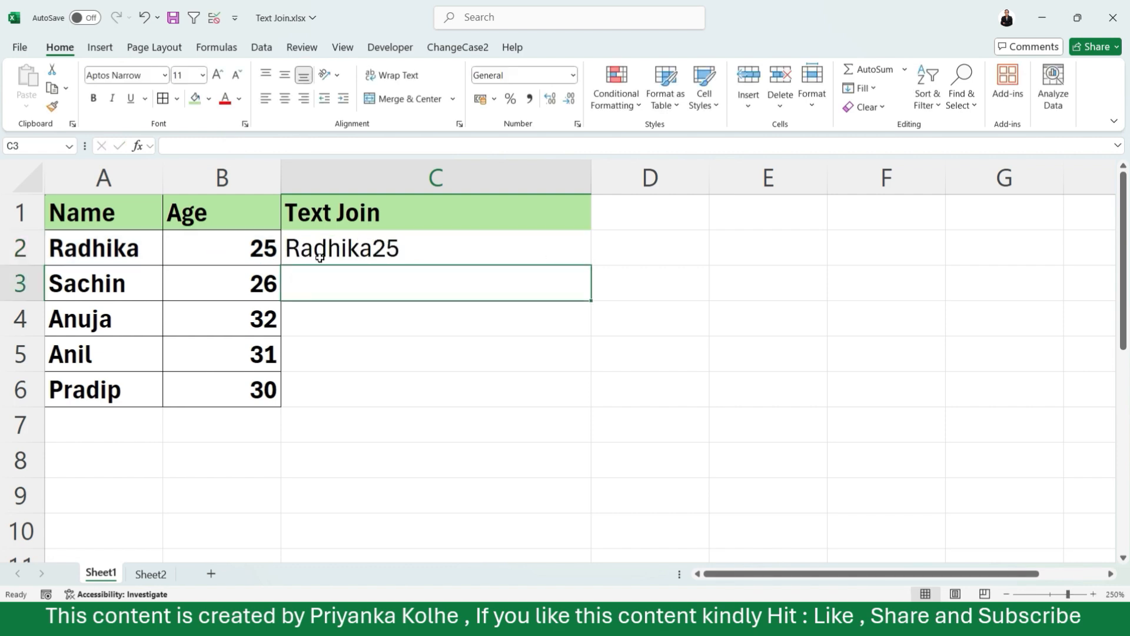
{"action": "left_click", "coordinate": [355, 246]}
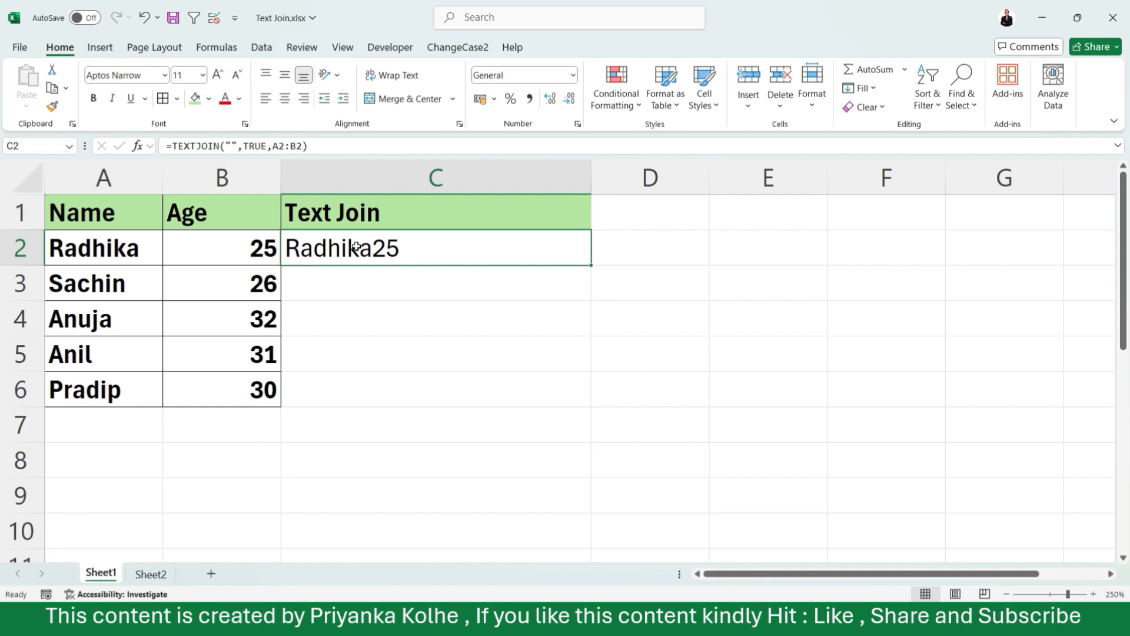
{"action": "double_click", "coordinate": [356, 246]}
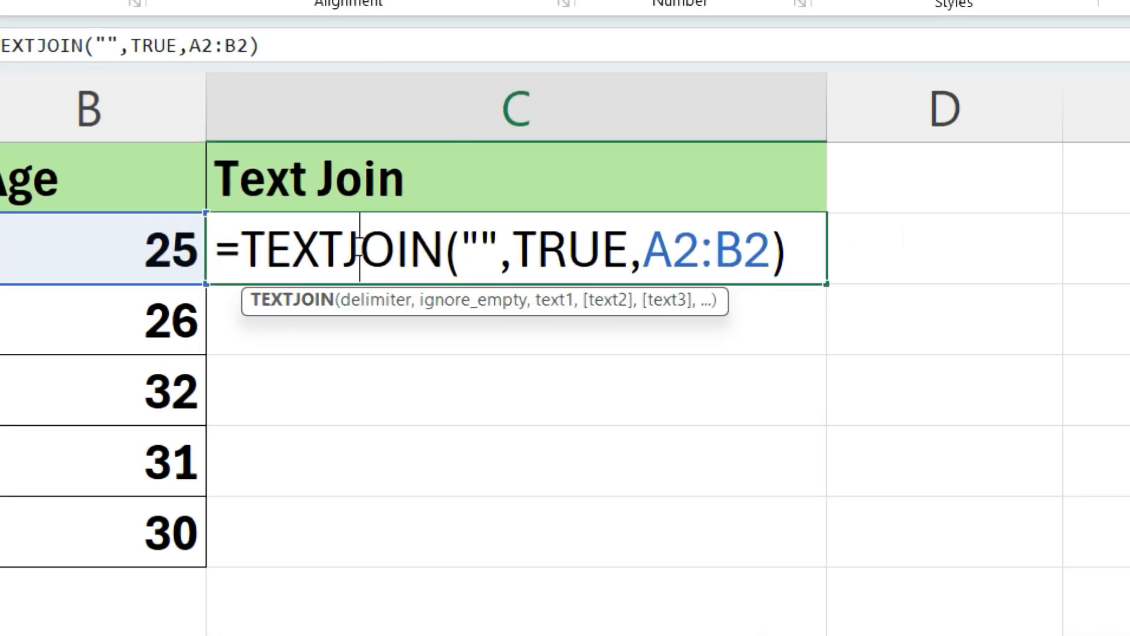
{"action": "left_click", "coordinate": [482, 251]}
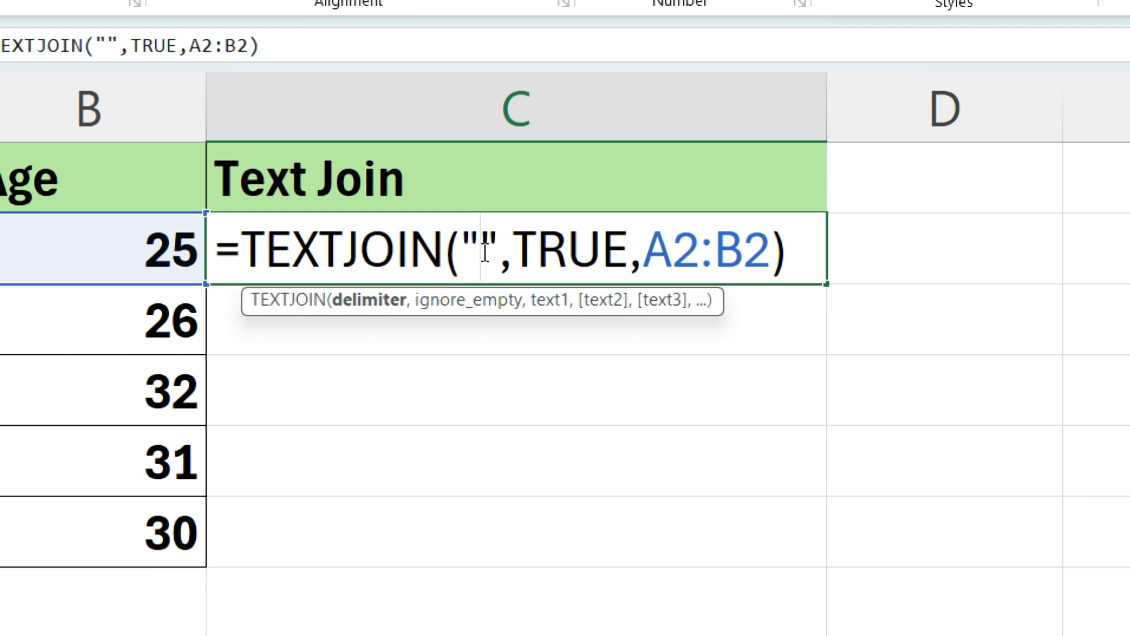
{"action": "key", "text": "Return"}
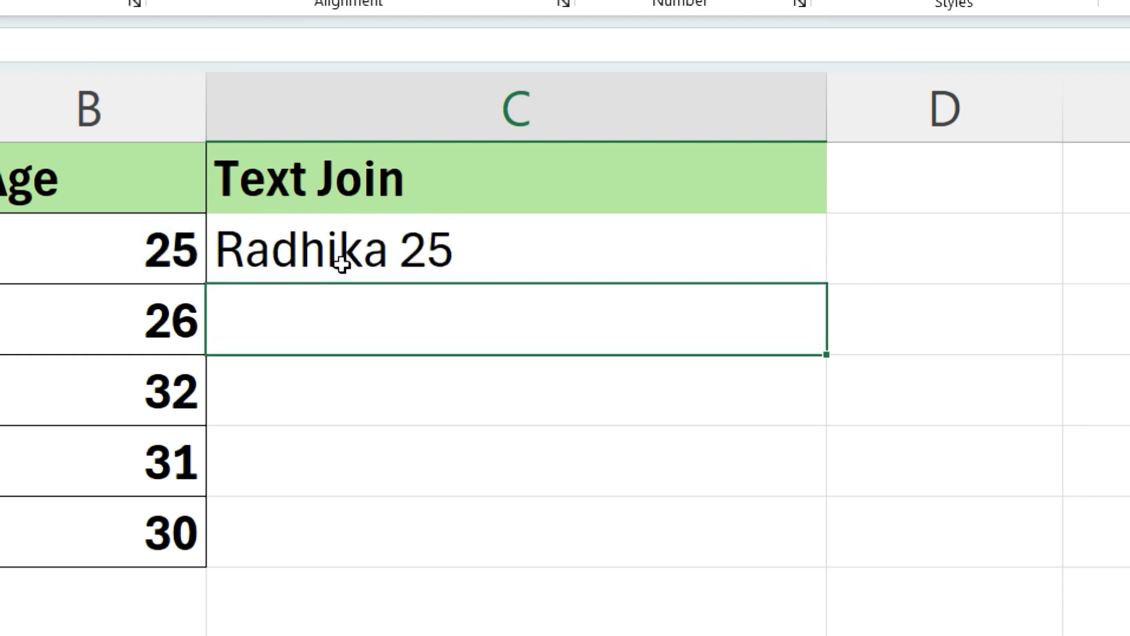
In the C2 formula, replace the range A2:B2 with A2 followed by the text "is" as separate arguments.
{"action": "double_click", "coordinate": [388, 246]}
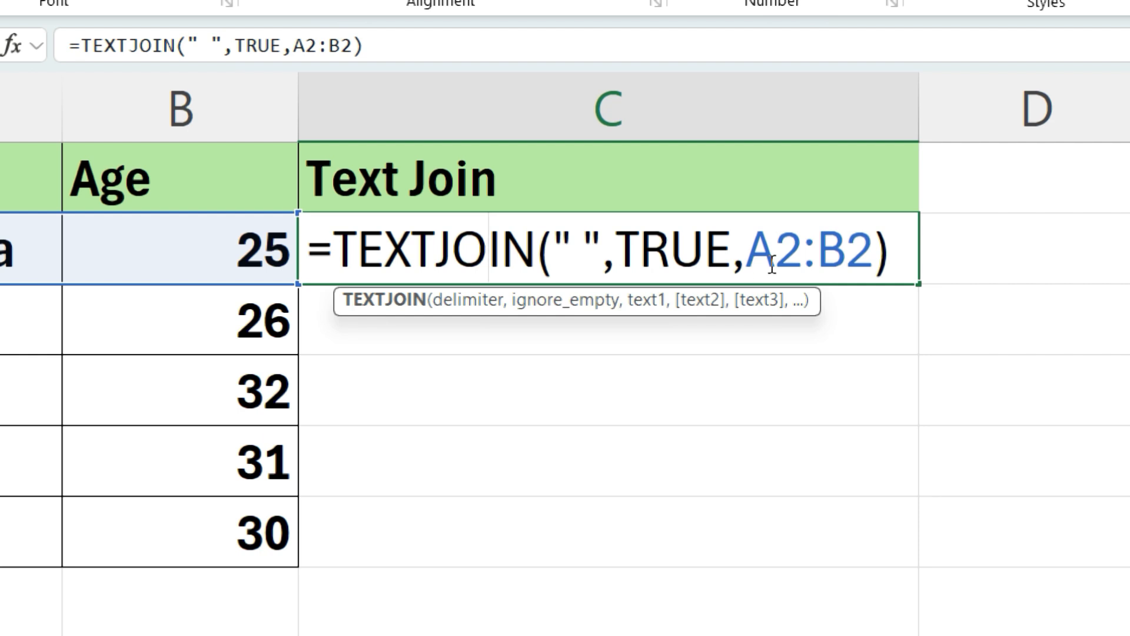
{"action": "left_click", "coordinate": [567, 250]}
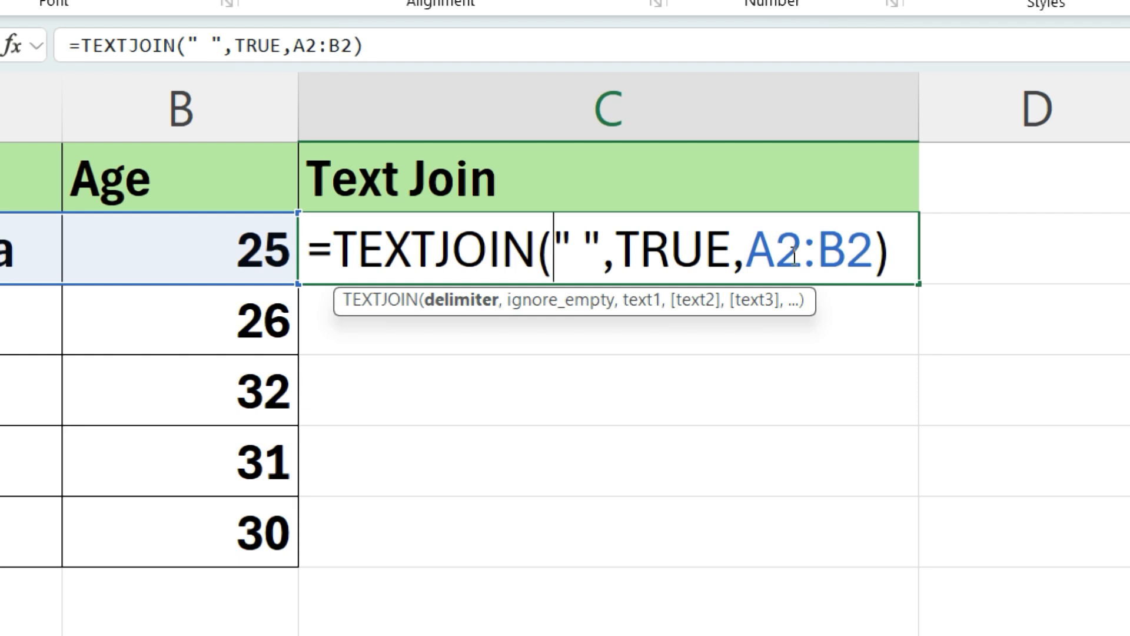
{"action": "left_click", "coordinate": [870, 253]}
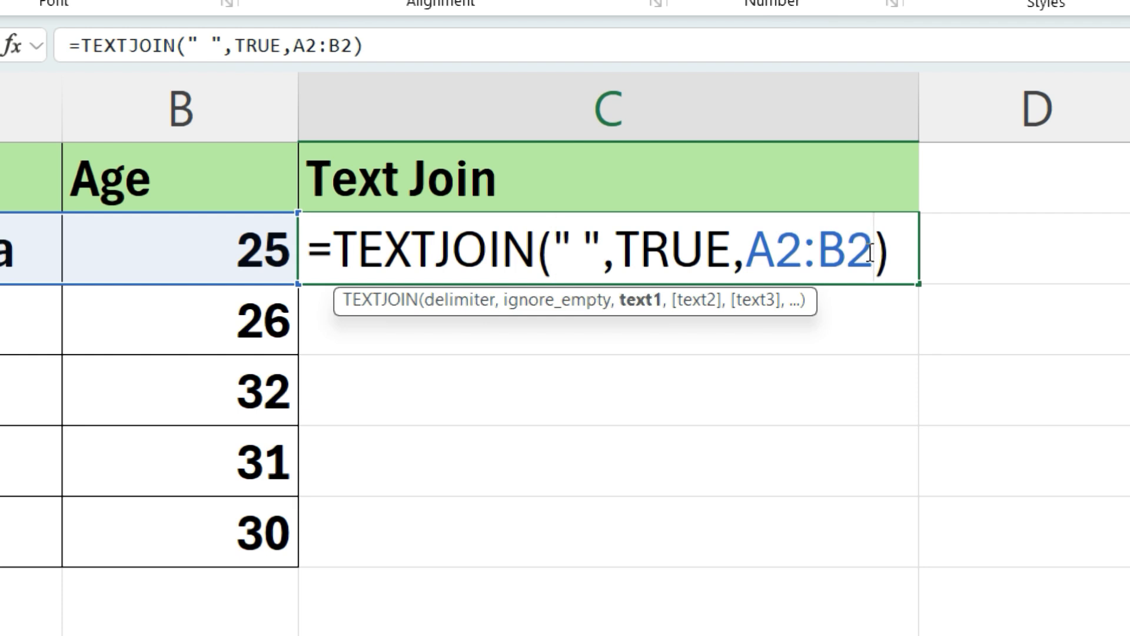
{"action": "key", "text": "BackSpace"}
{"action": "key", "text": "BackSpace"}
{"action": "key", "text": "BackSpace"}
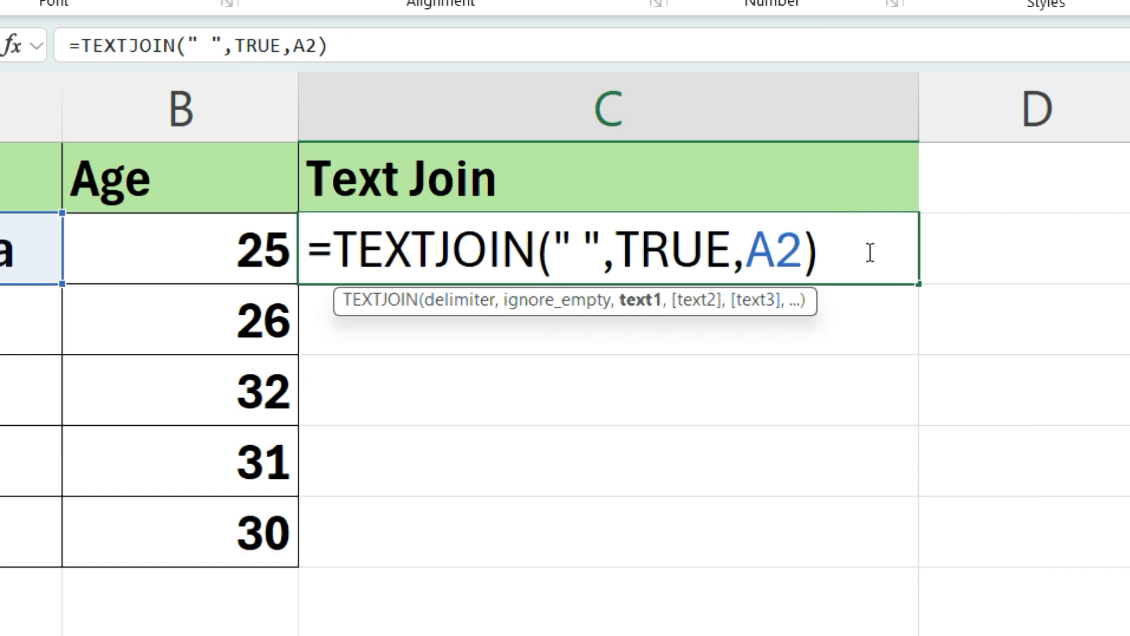
{"action": "type", "text": ","}
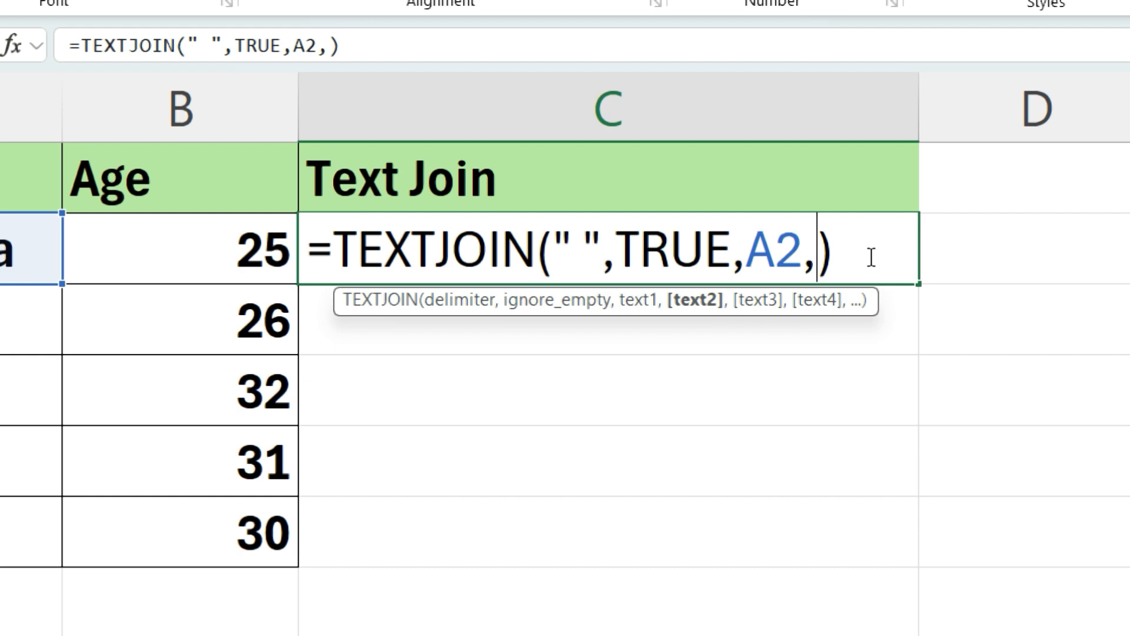
{"action": "type", "text": "\""}
{"action": "type", "text": "is"}
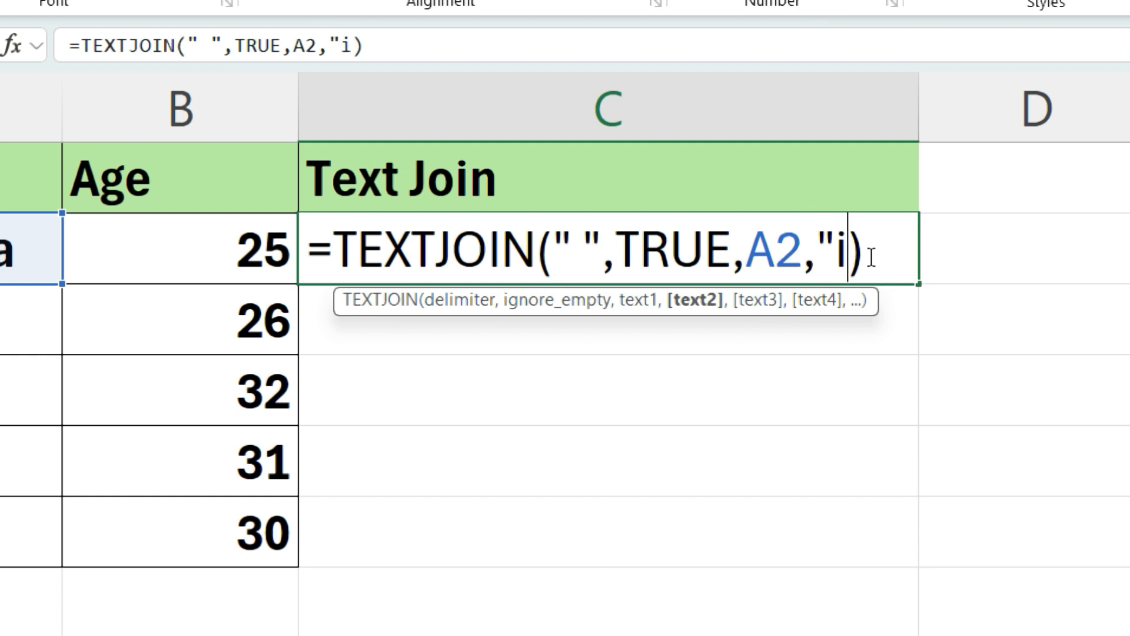
{"action": "type", "text": "\""}
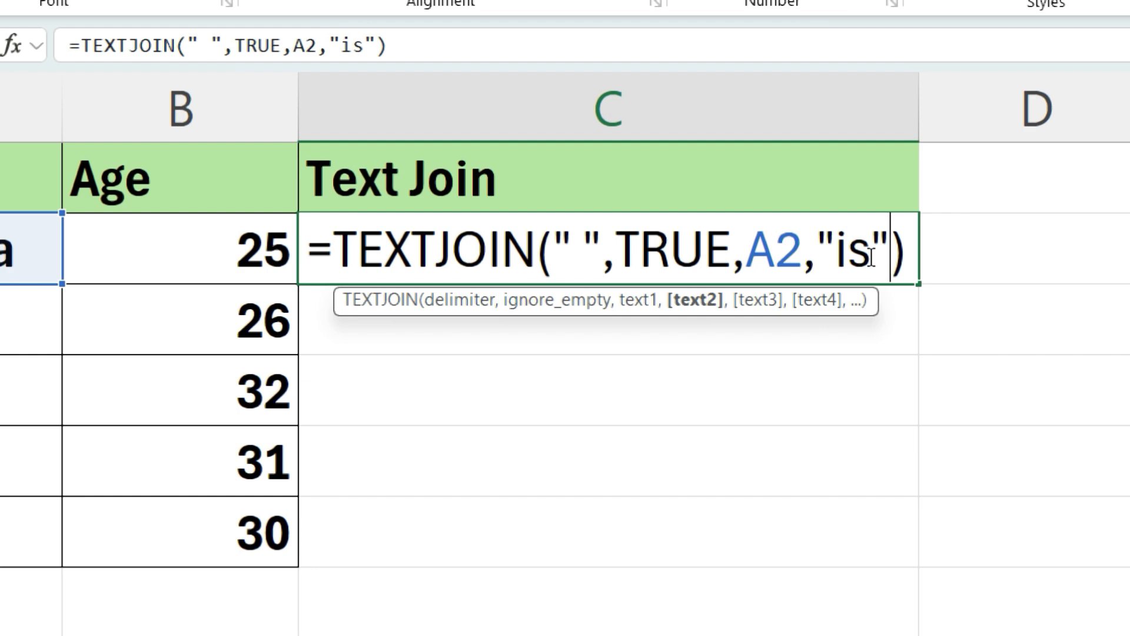
{"action": "type", "text": ","}
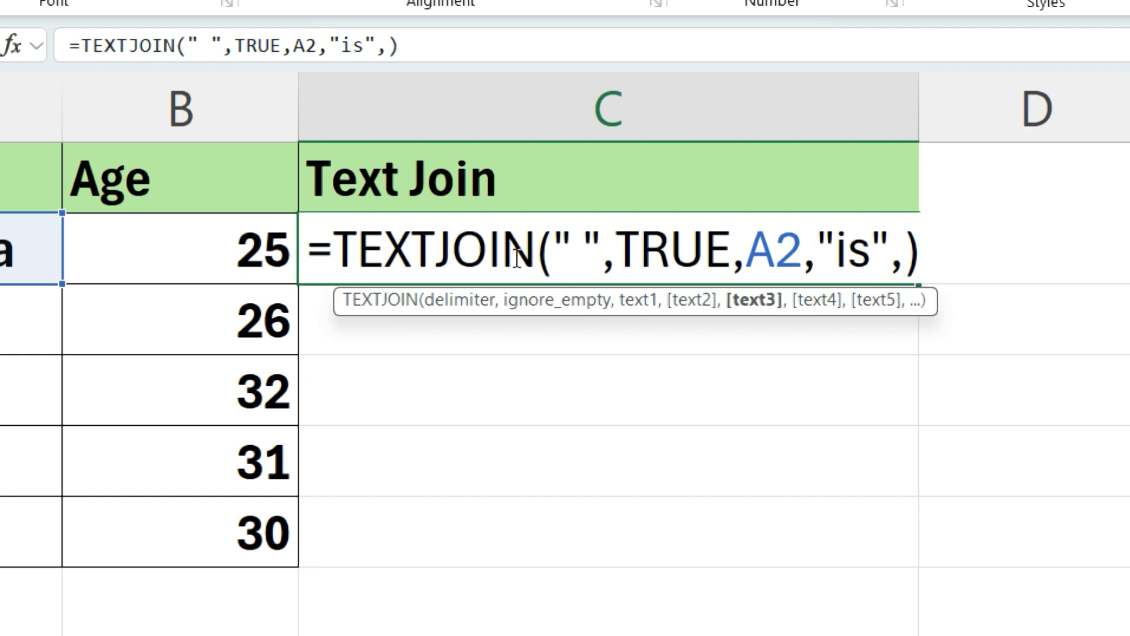
Add B2 and "years old" as the remaining TEXTJOIN arguments in C2 and fill the formula down to C6.
{"action": "left_click", "coordinate": [274, 250]}
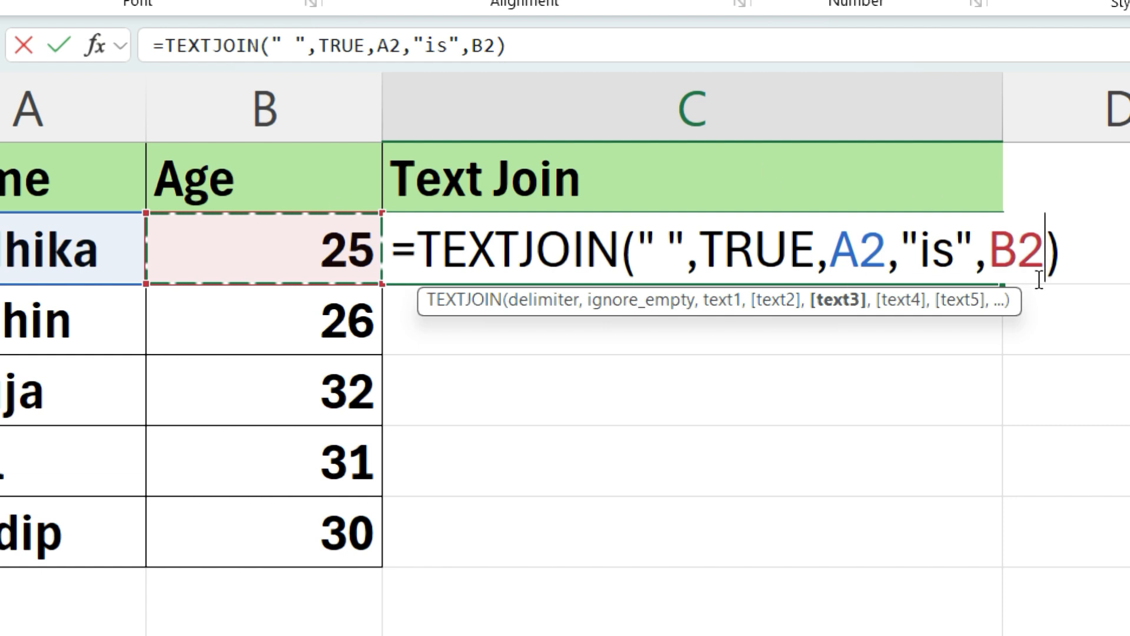
{"action": "type", "text": ",\""}
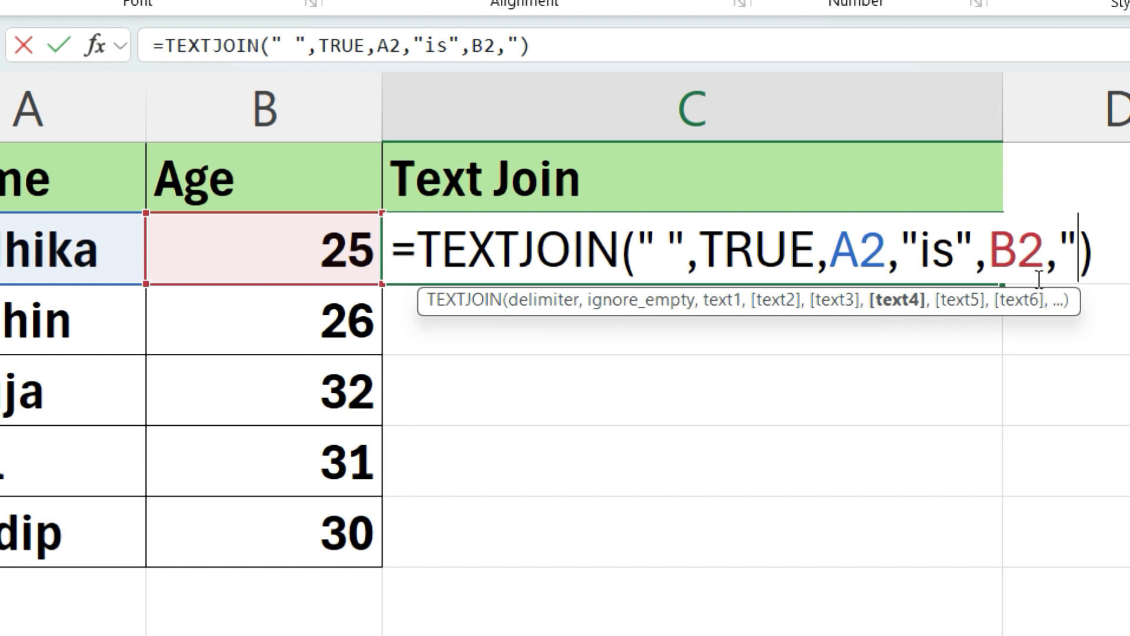
{"action": "type", "text": "years"}
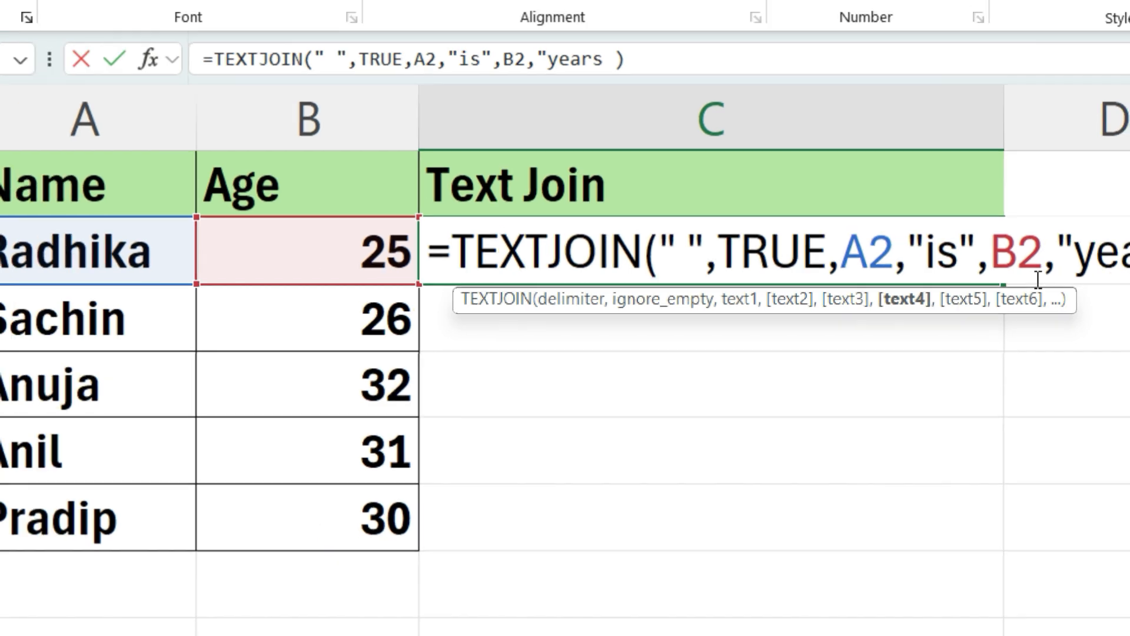
{"action": "type", "text": " old\""}
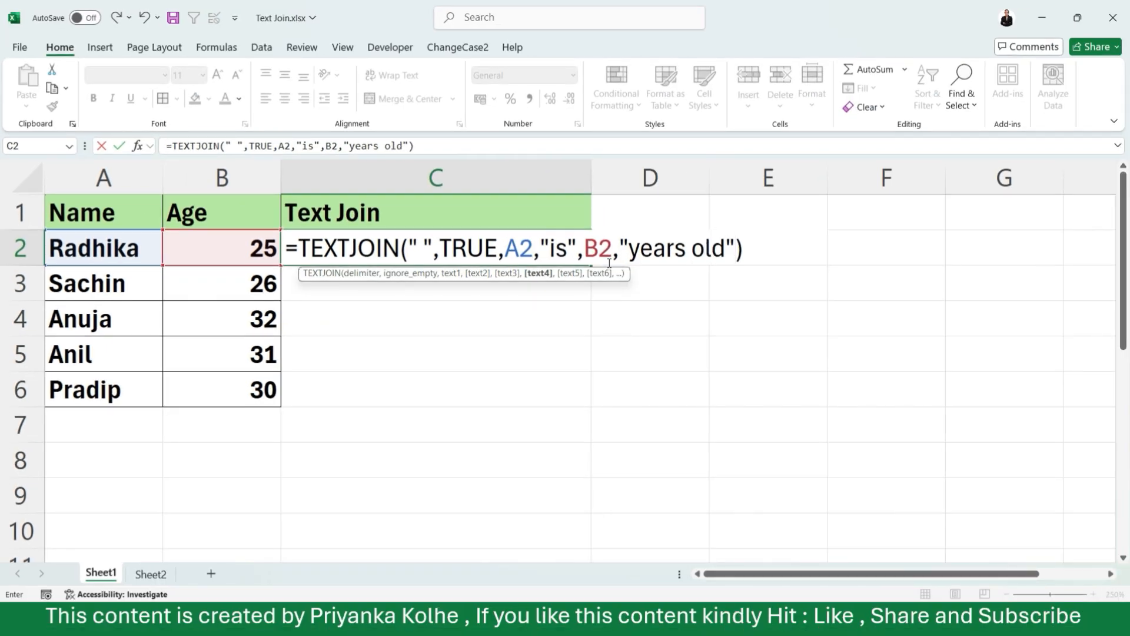
{"action": "key", "text": "Return"}
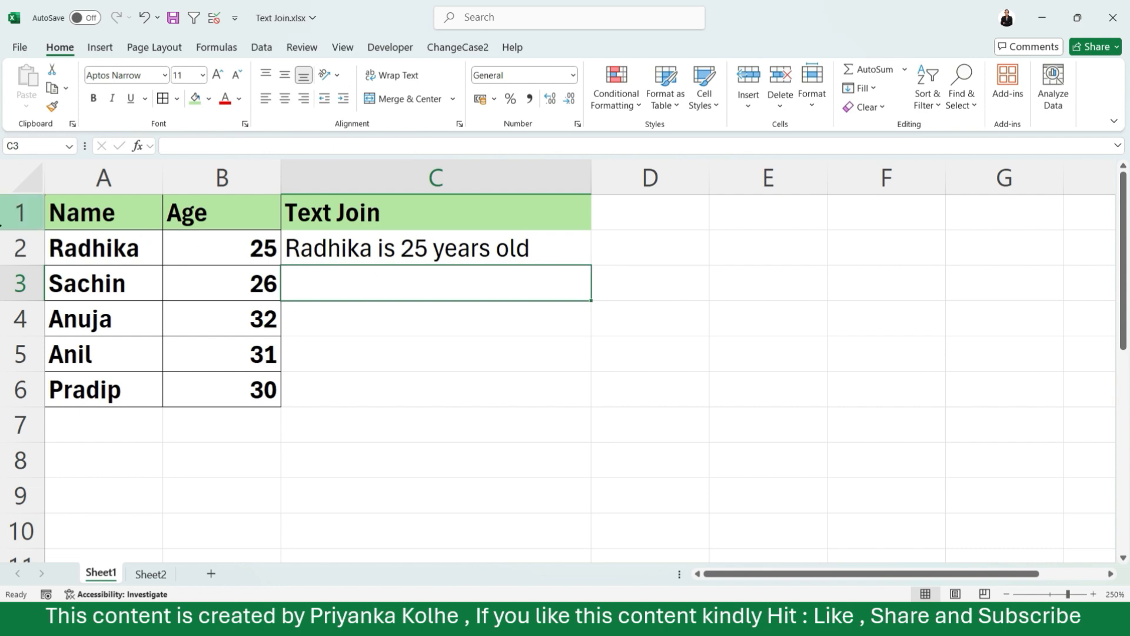
{"action": "left_click", "coordinate": [510, 255]}
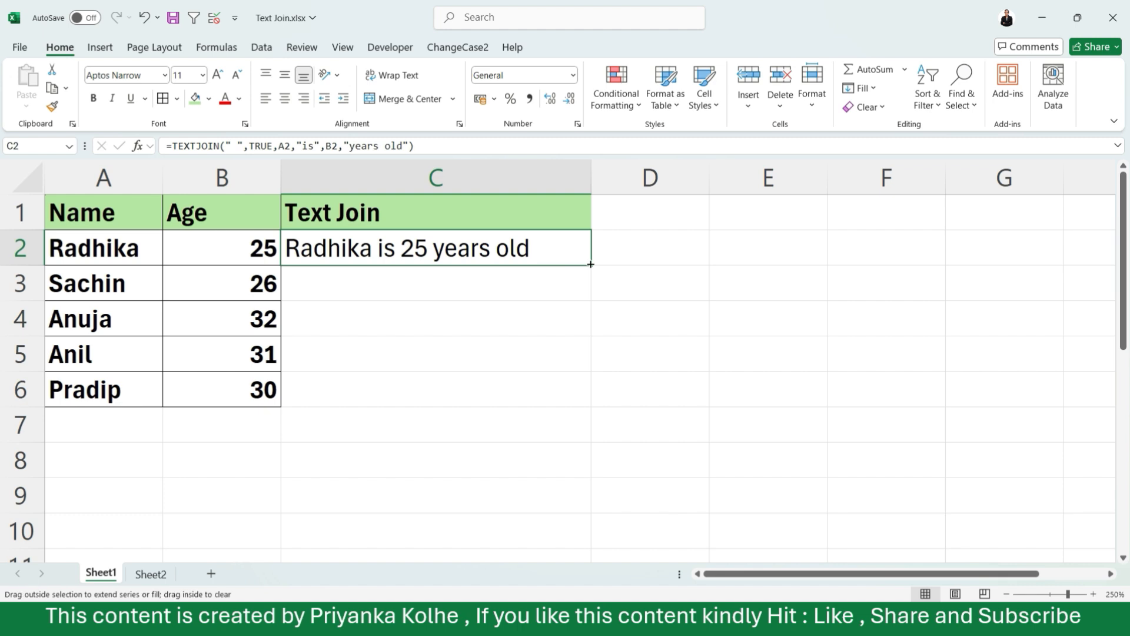
{"action": "double_click", "coordinate": [591, 265]}
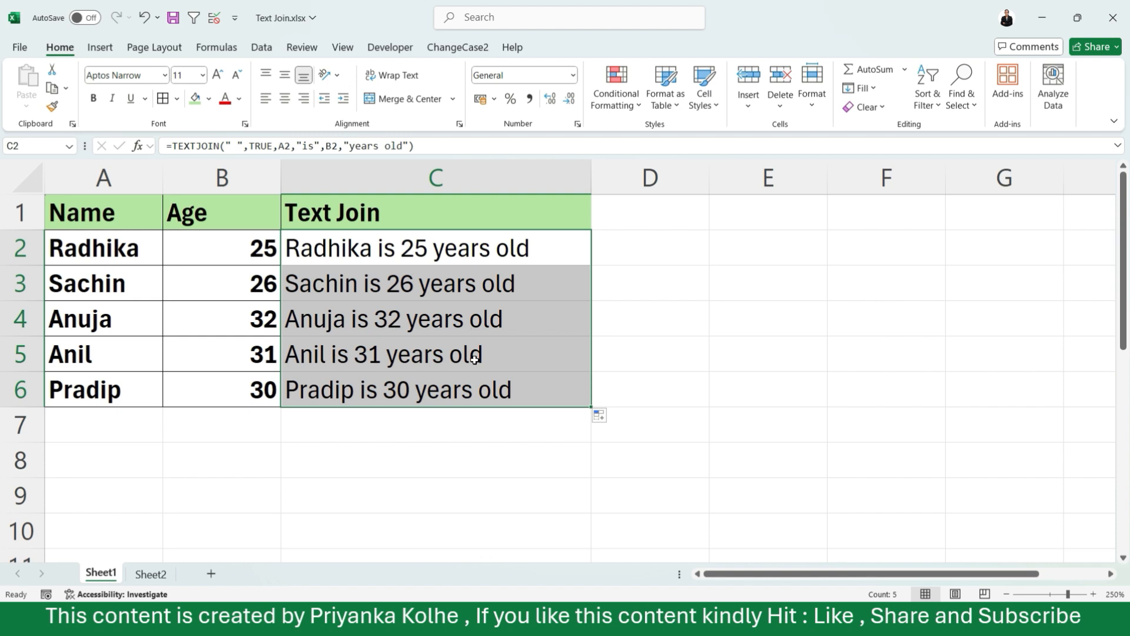
Try the TEXTJOIN formula in C2 with an empty delimiter instead of a space.
{"action": "double_click", "coordinate": [409, 252]}
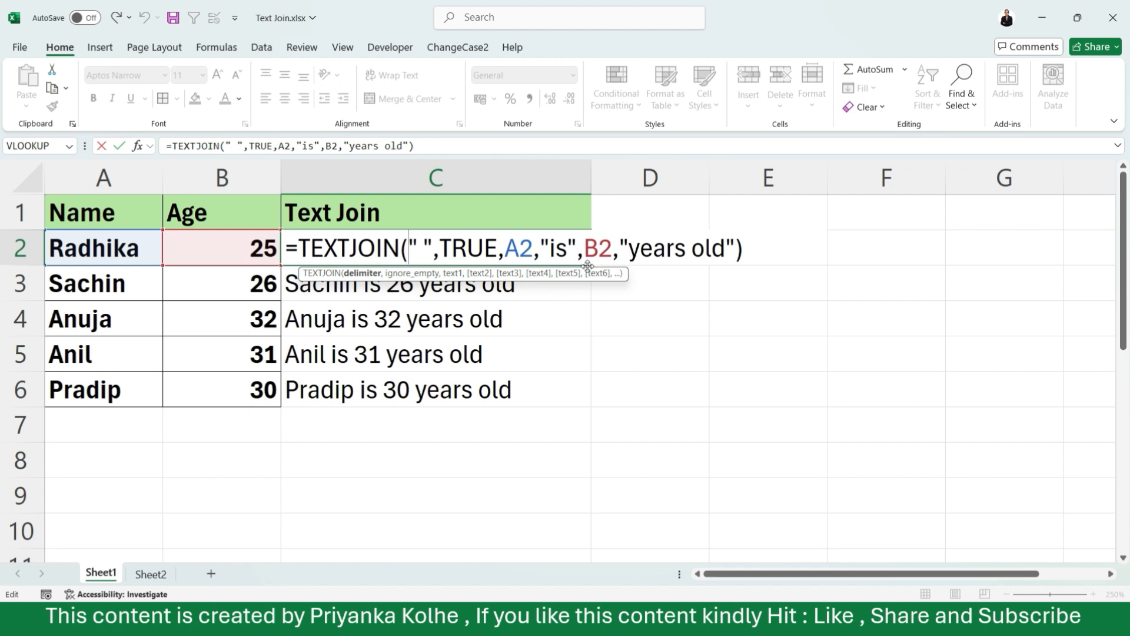
{"action": "left_click", "coordinate": [425, 238]}
{"action": "key", "text": "BackSpace"}
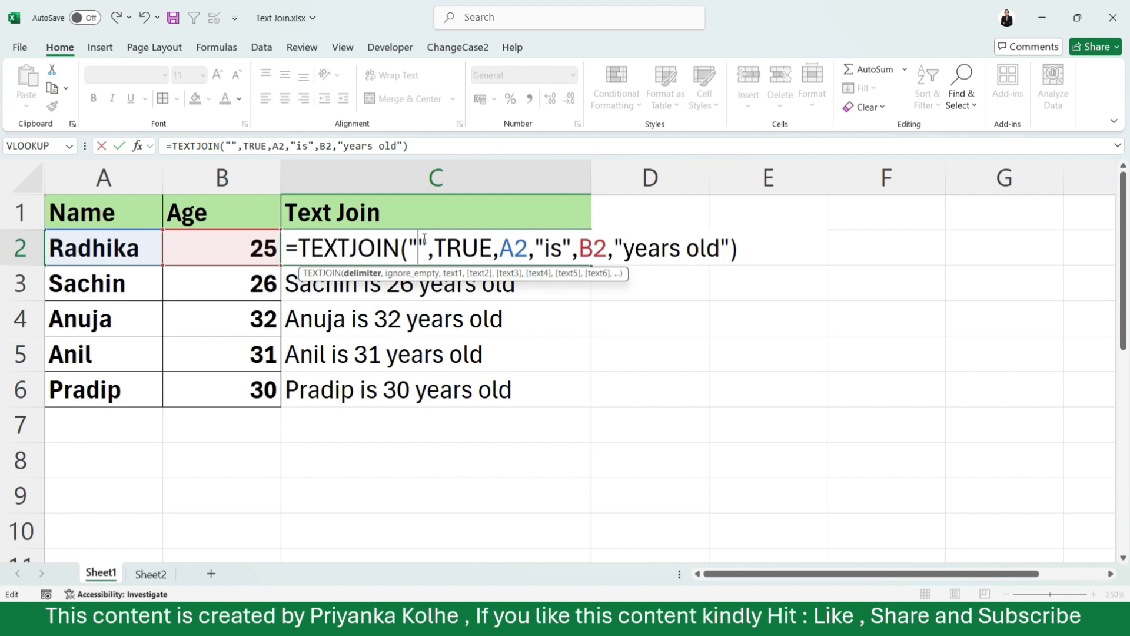
{"action": "key", "text": "Return"}
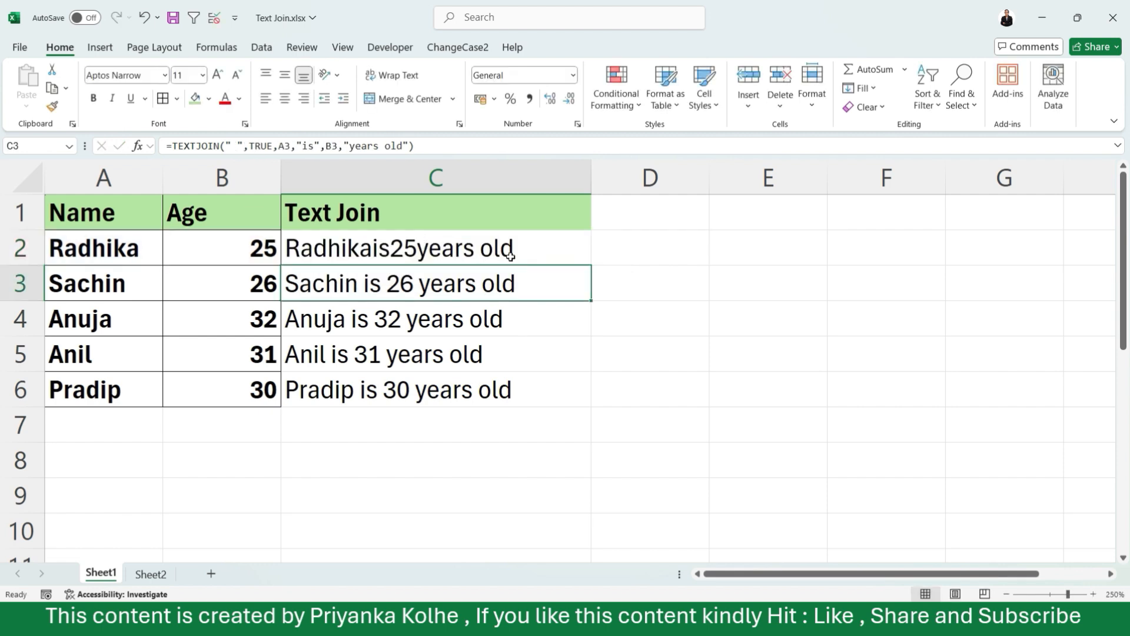
Restore the space as the delimiter of the TEXTJOIN formula in C2.
{"action": "double_click", "coordinate": [445, 246]}
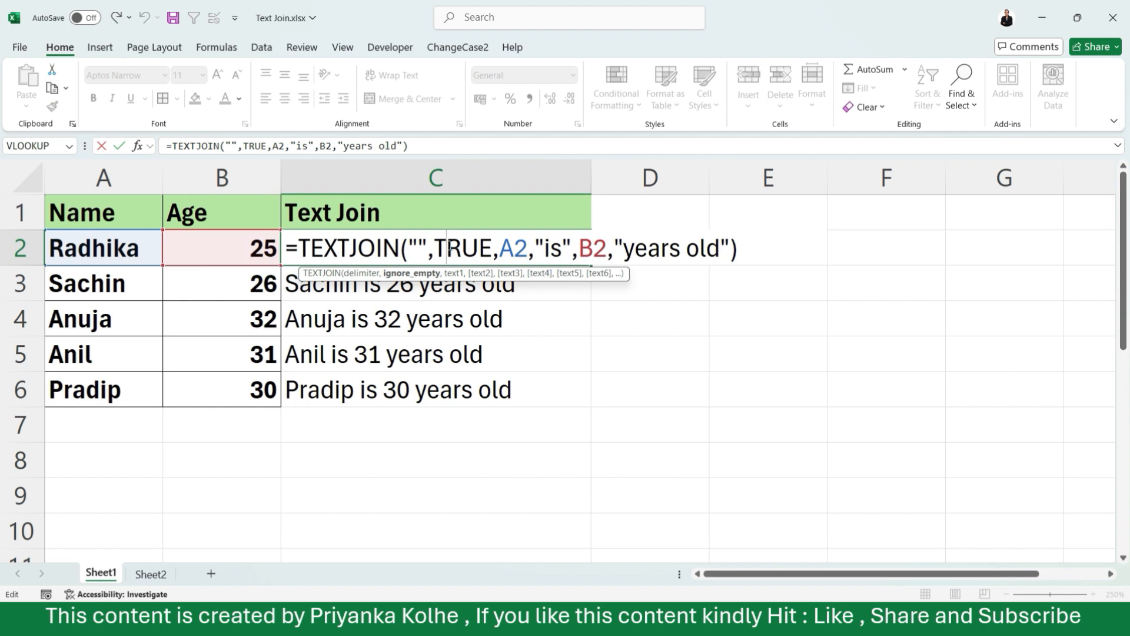
{"action": "left_click", "coordinate": [418, 243]}
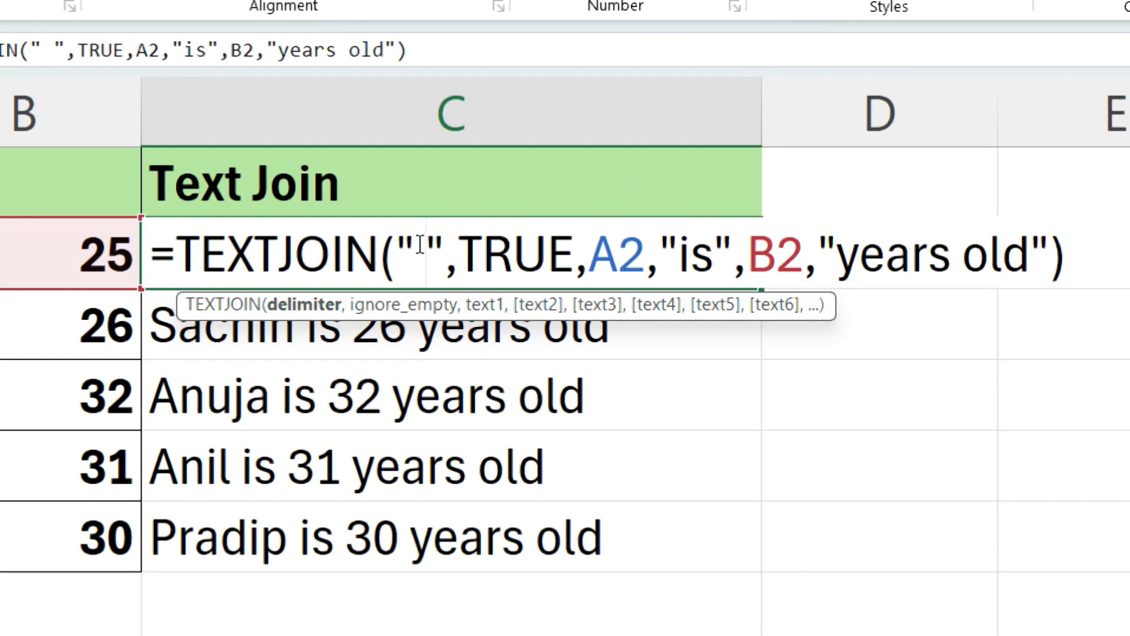
{"action": "key", "text": "Return"}
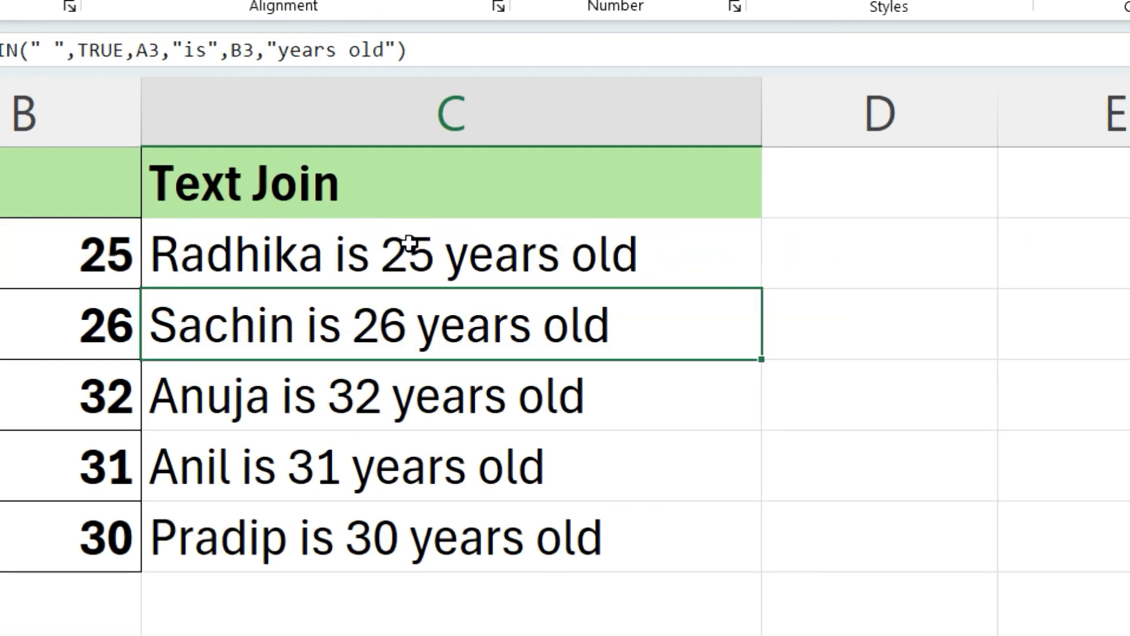
{"action": "left_click", "coordinate": [660, 262]}
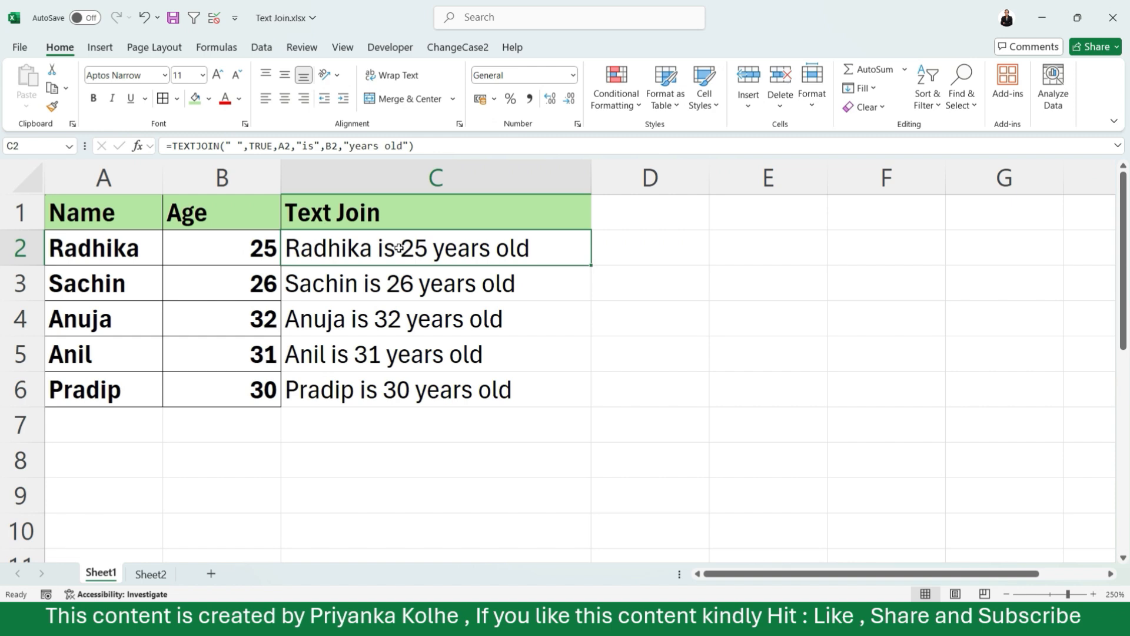
{"action": "left_click", "coordinate": [676, 259]}
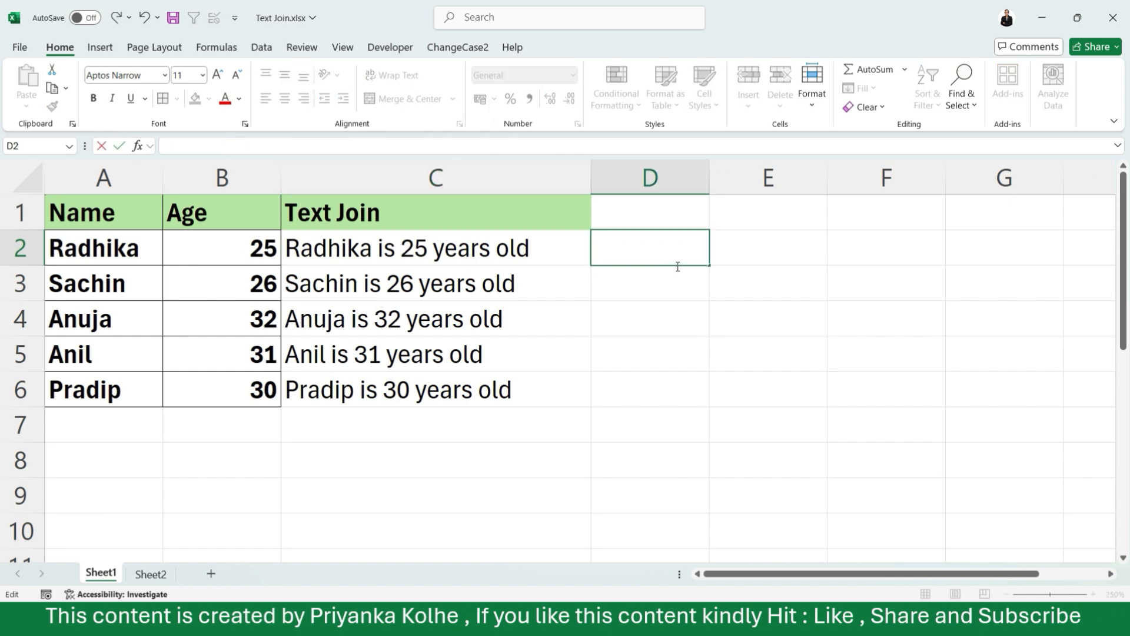
{"action": "left_click", "coordinate": [663, 347]}
Copy the Name and Age table in A1:B6 and paste the copy starting at A8.
{"action": "left_click", "coordinate": [104, 211]}
{"action": "left_click_drag", "start_coordinate": [104, 211], "coordinate": [239, 389]}
{"action": "key", "text": "ctrl+c"}
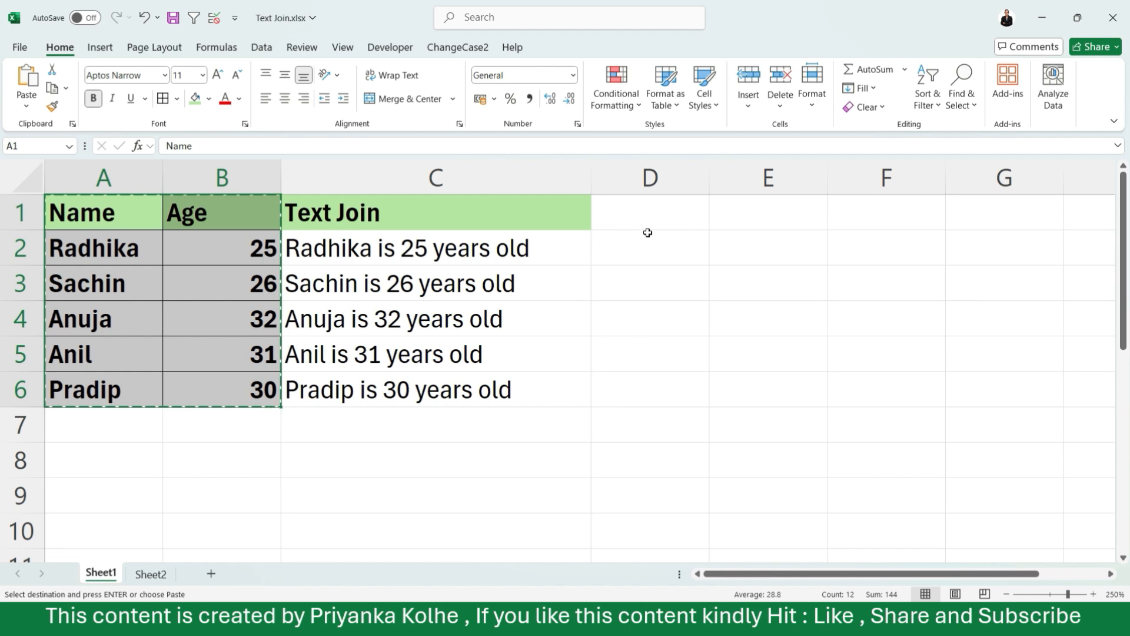
{"action": "left_click", "coordinate": [130, 463]}
{"action": "key", "text": "ctrl+v"}
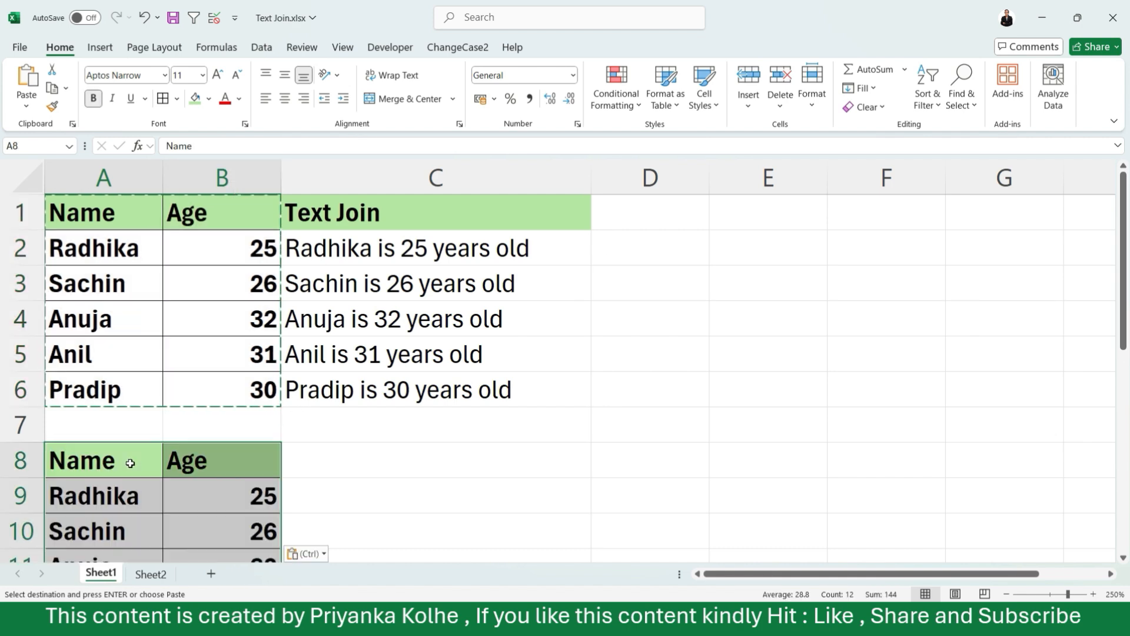
Change the Age header of the copied table in B8 to "Sold qty".
{"action": "scroll", "coordinate": [132, 461], "scroll_direction": "down", "scroll_amount": 1}
{"action": "left_click", "coordinate": [222, 348]}
{"action": "type", "text": "S"}
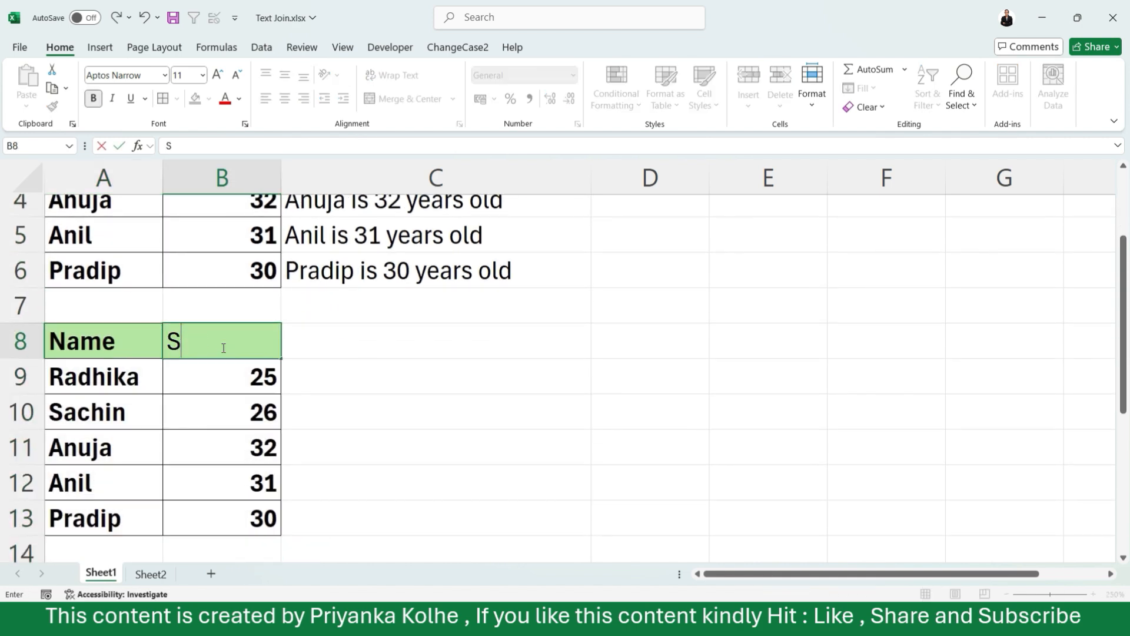
{"action": "type", "text": "old qty"}
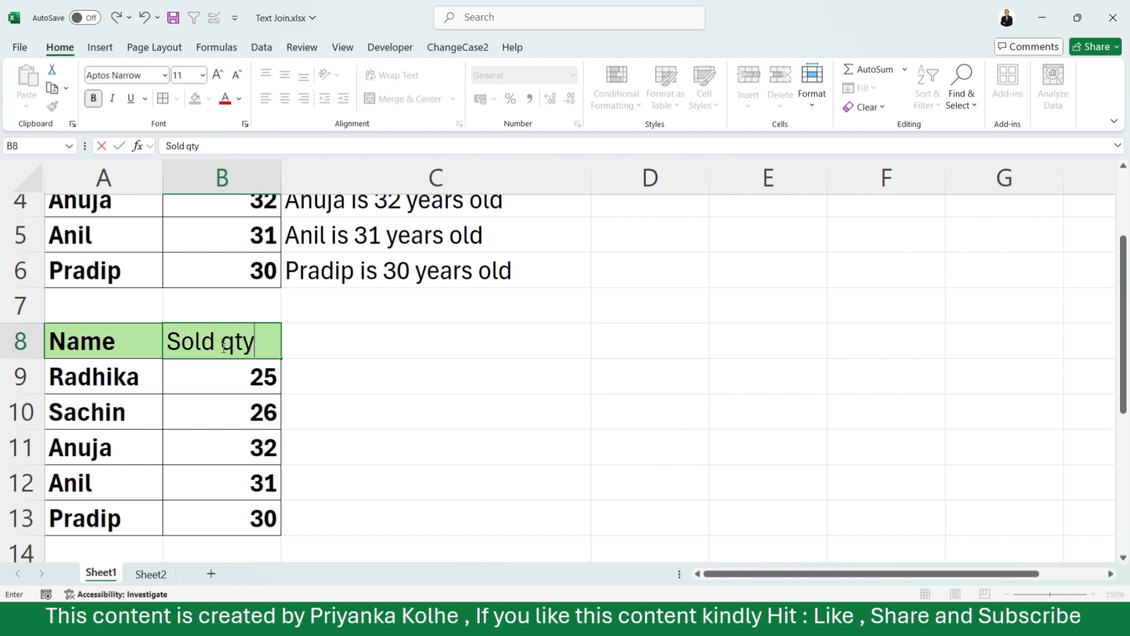
{"action": "left_click", "coordinate": [411, 410]}
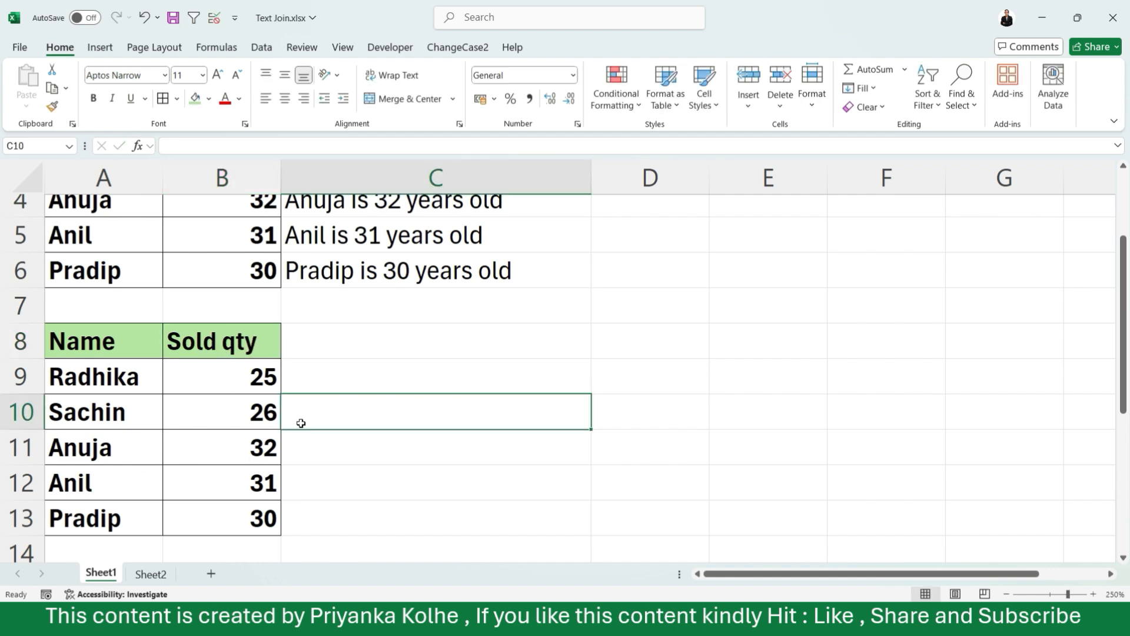
{"action": "left_click", "coordinate": [480, 353]}
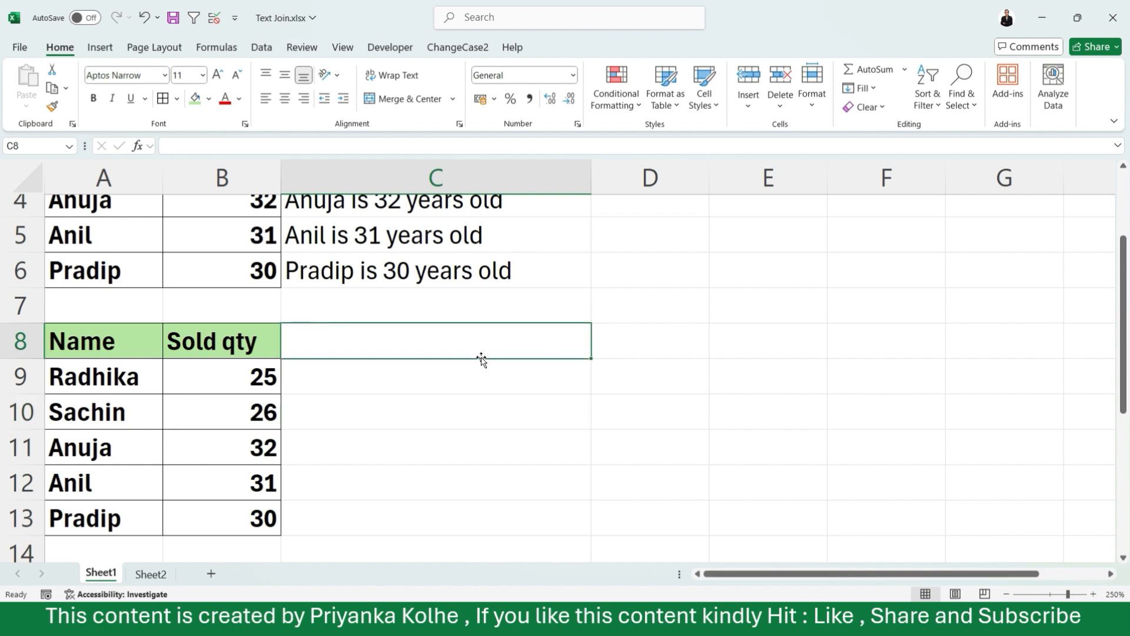
Enter a TEXTJOIN formula in C9 that joins A9:B9 with the delimiter "Sold Quantity" and ignore_empty set to TRUE.
{"action": "left_click", "coordinate": [449, 393]}
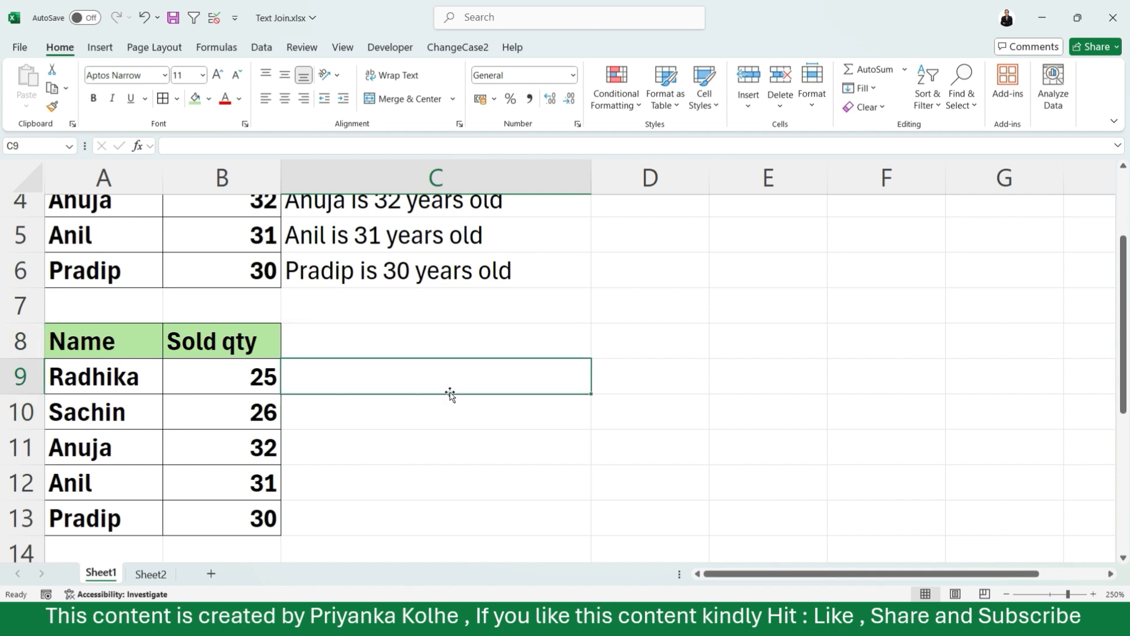
{"action": "type", "text": "=tex"}
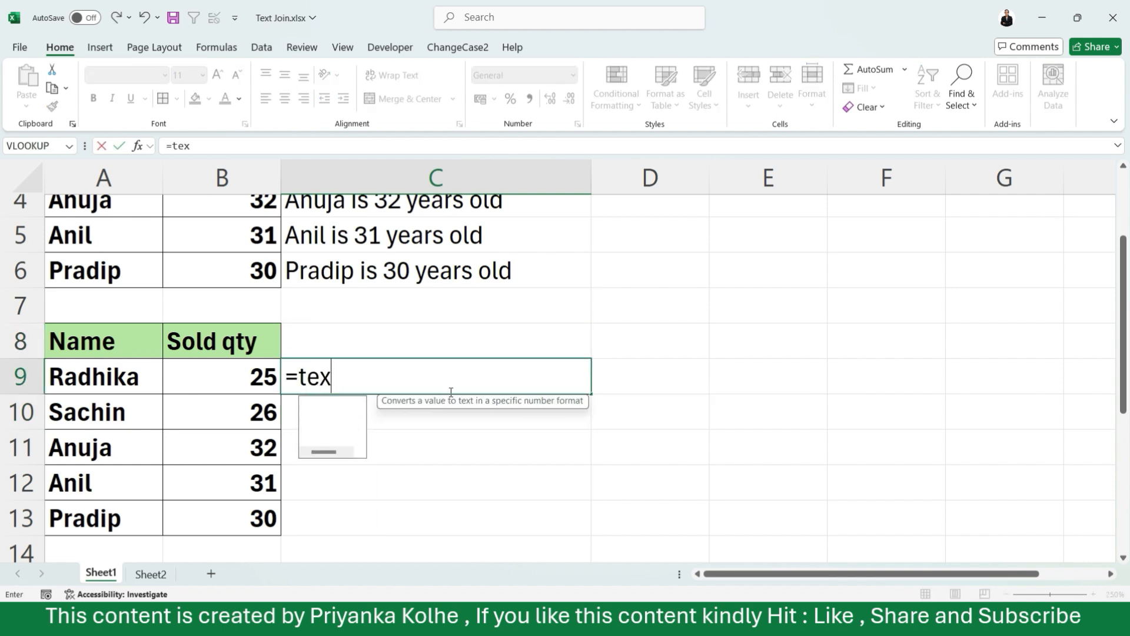
{"action": "type", "text": "tj"}
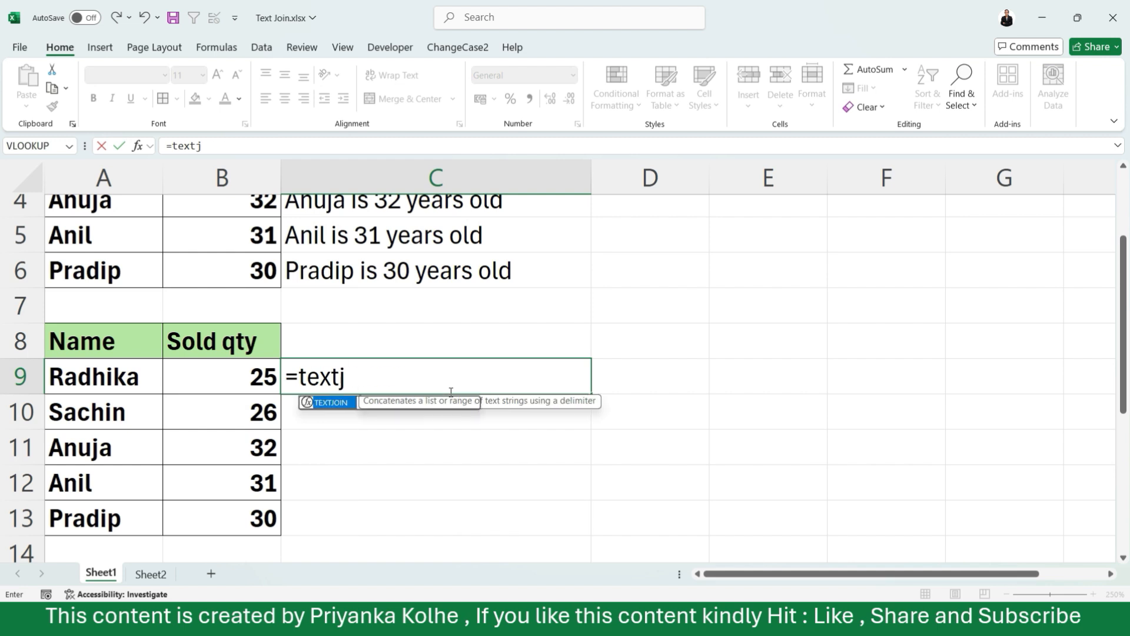
{"action": "key", "text": "Tab"}
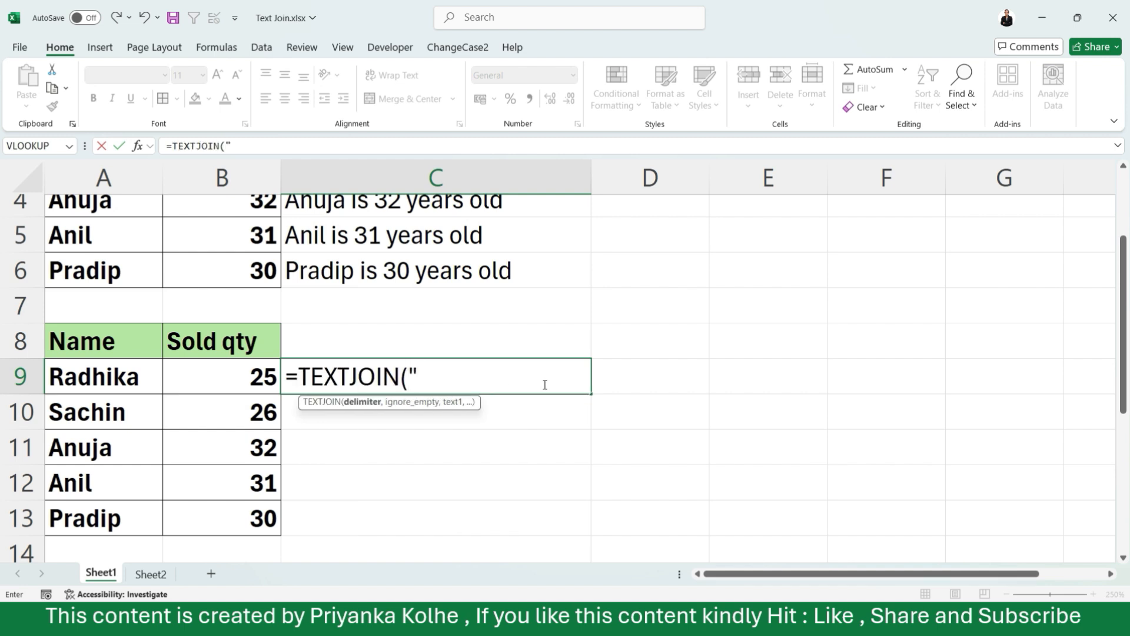
{"action": "type", "text": "\"Sold"}
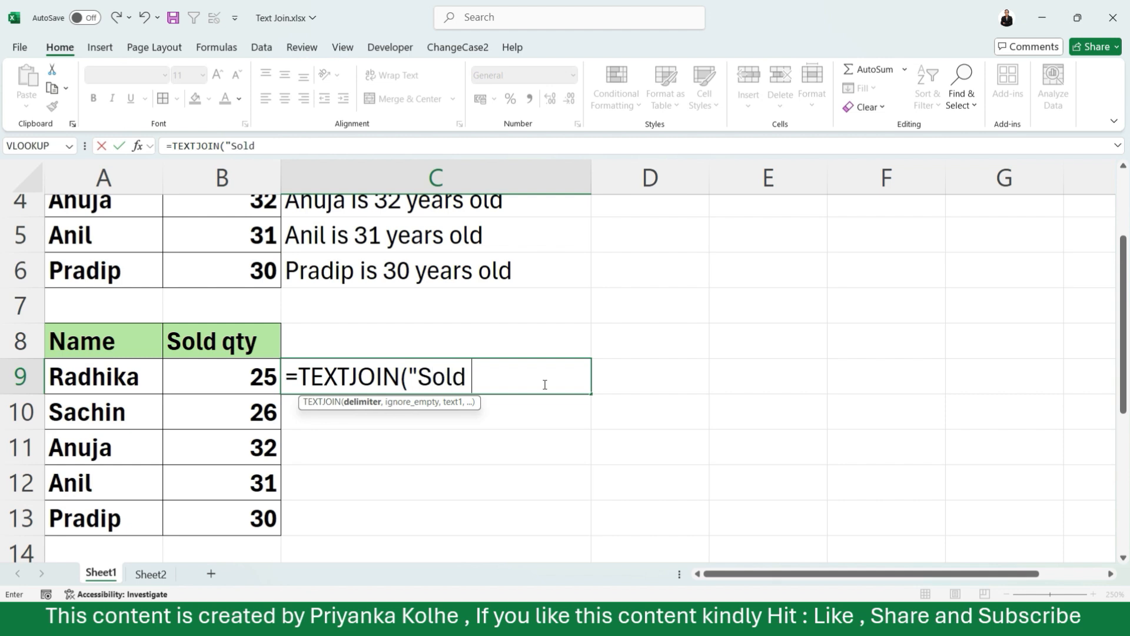
{"action": "type", "text": " Quantity\""}
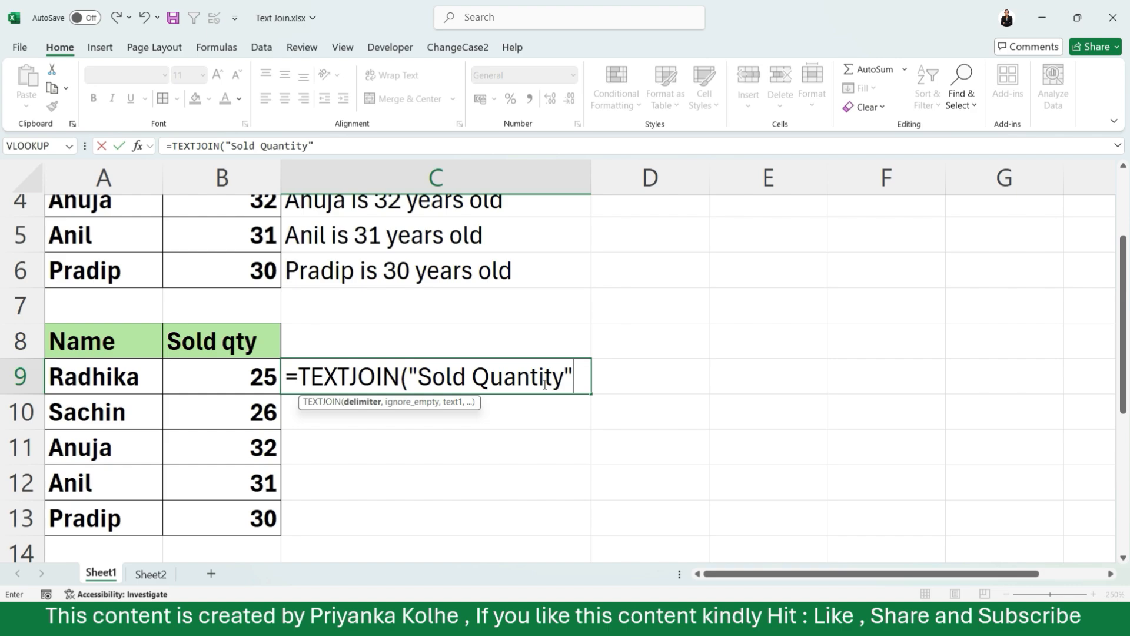
{"action": "type", "text": ","}
{"action": "key", "text": "super+plus"}
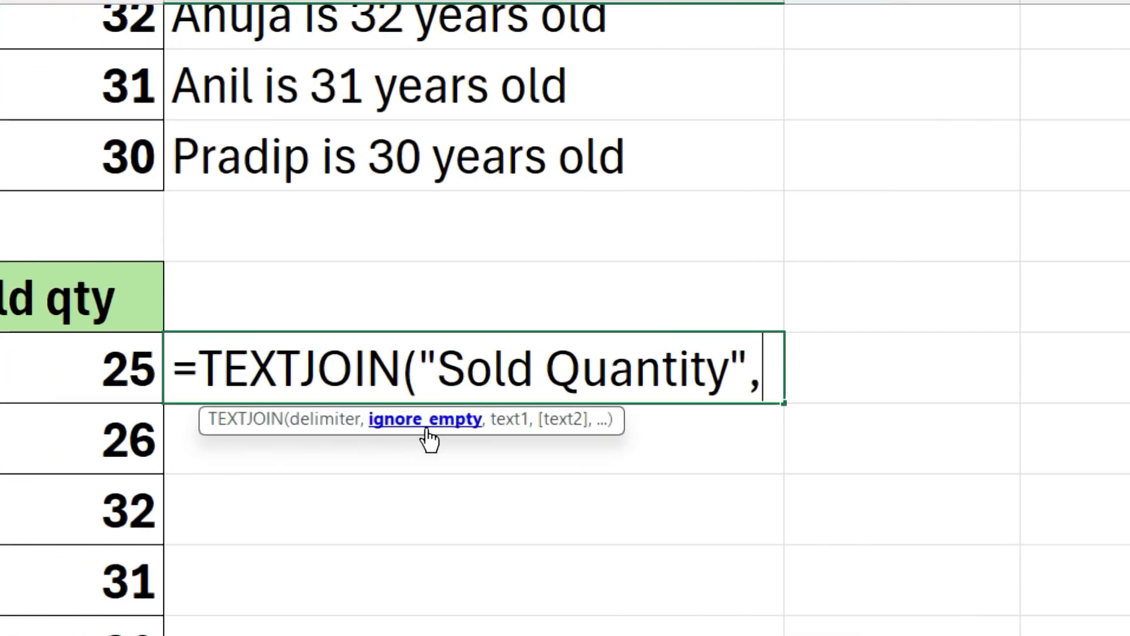
{"action": "type", "text": "true"}
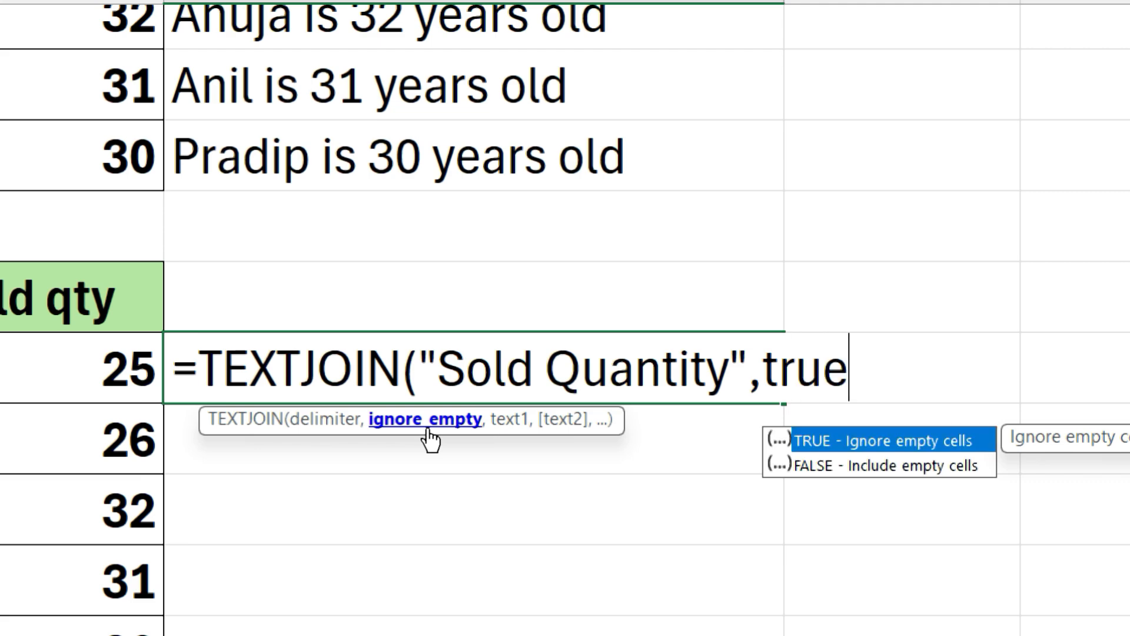
{"action": "type", "text": ","}
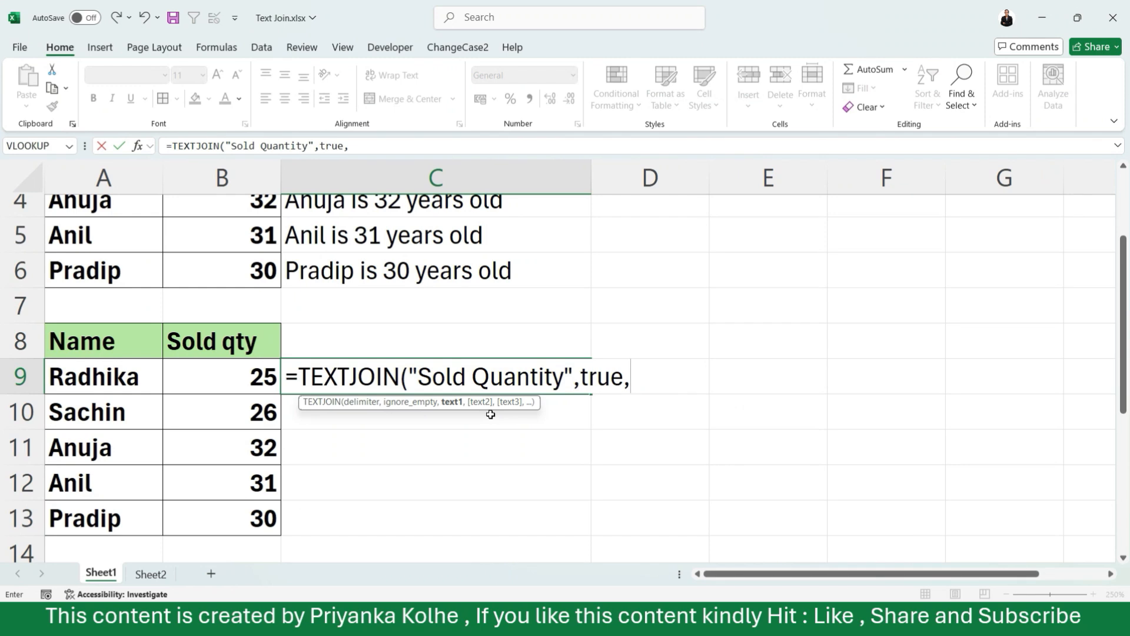
{"action": "left_click_drag", "start_coordinate": [103, 372], "coordinate": [242, 389]}
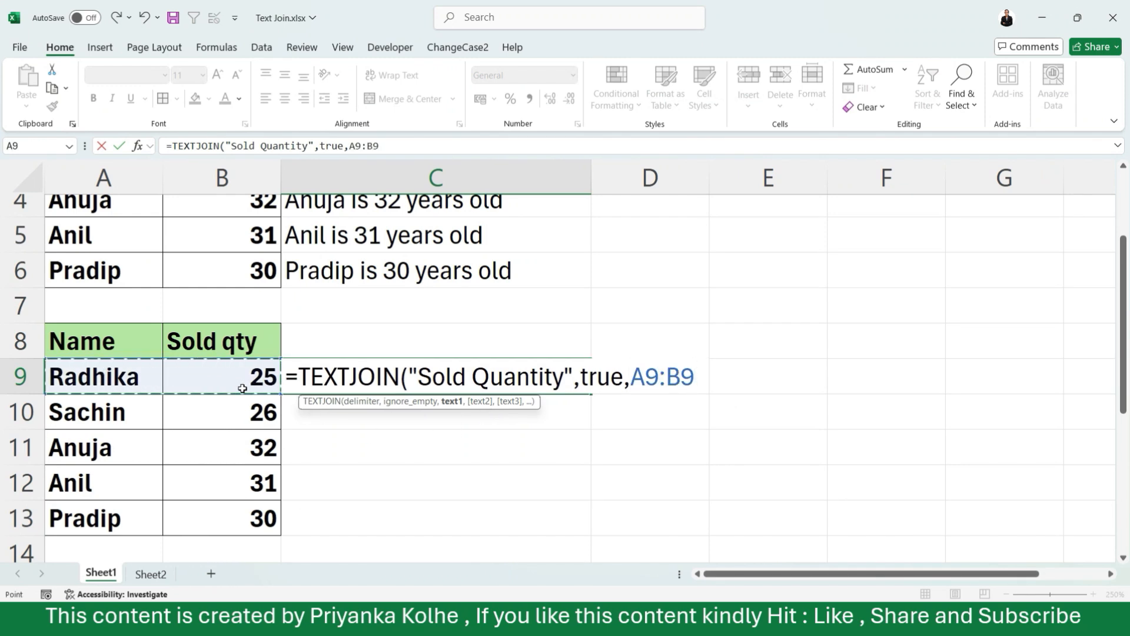
{"action": "key", "text": "Return"}
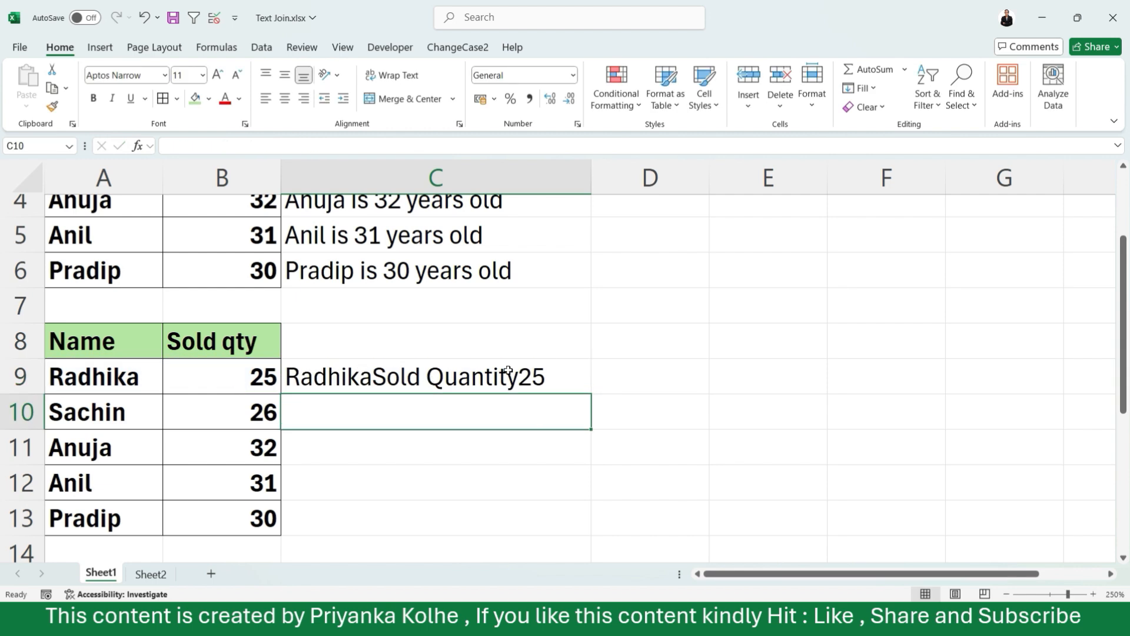
Add a space before and after Sold Quantity inside the delimiter of the TEXTJOIN formula in C9.
{"action": "double_click", "coordinate": [453, 371]}
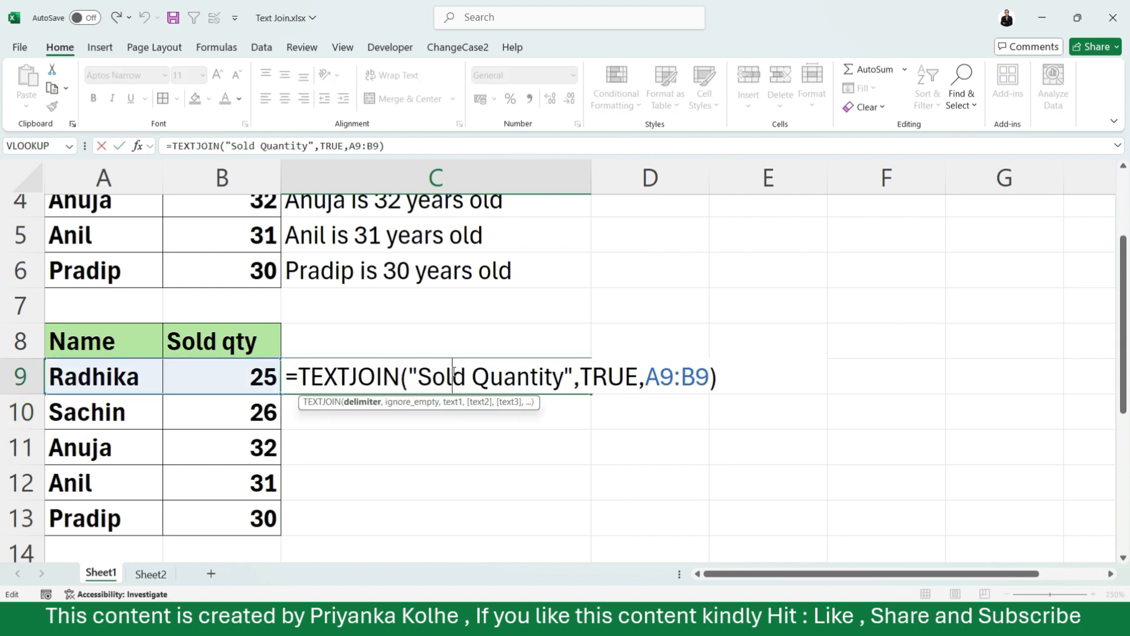
{"action": "left_click", "coordinate": [563, 376]}
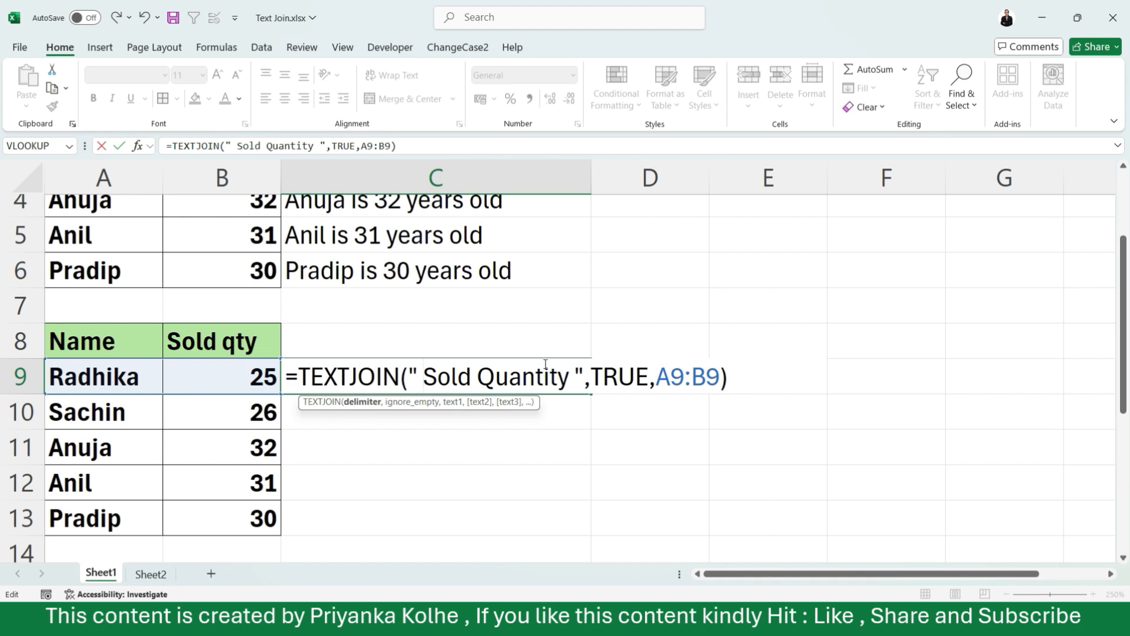
{"action": "key", "text": "Return"}
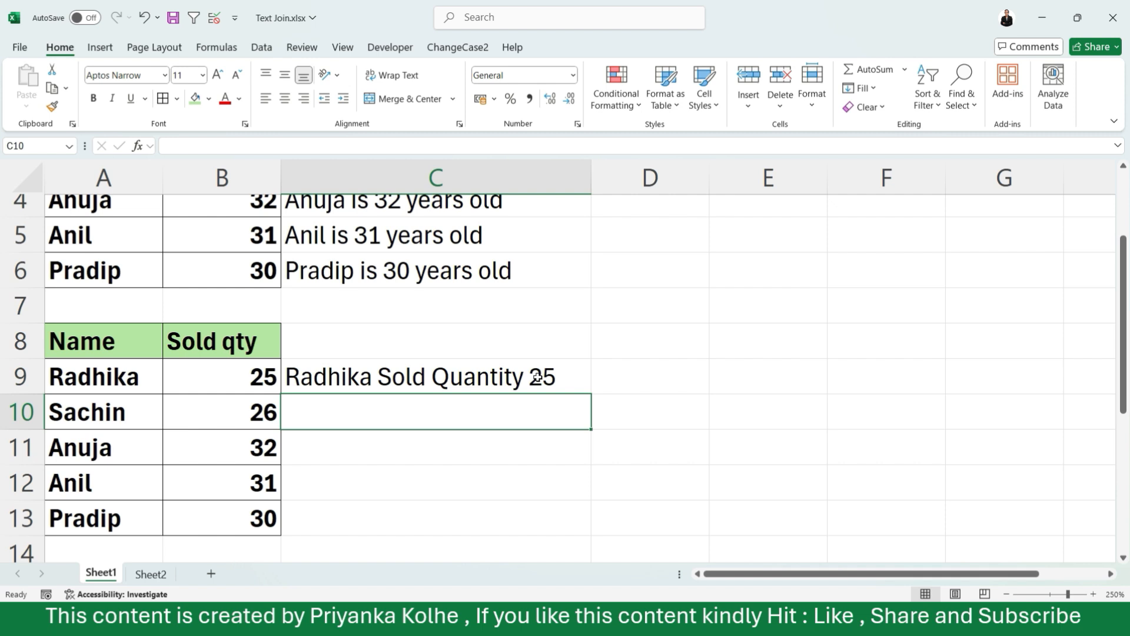
Review the TEXTJOIN formula in C9 and fill it down through C13.
{"action": "left_click", "coordinate": [537, 376]}
{"action": "double_click", "coordinate": [537, 376]}
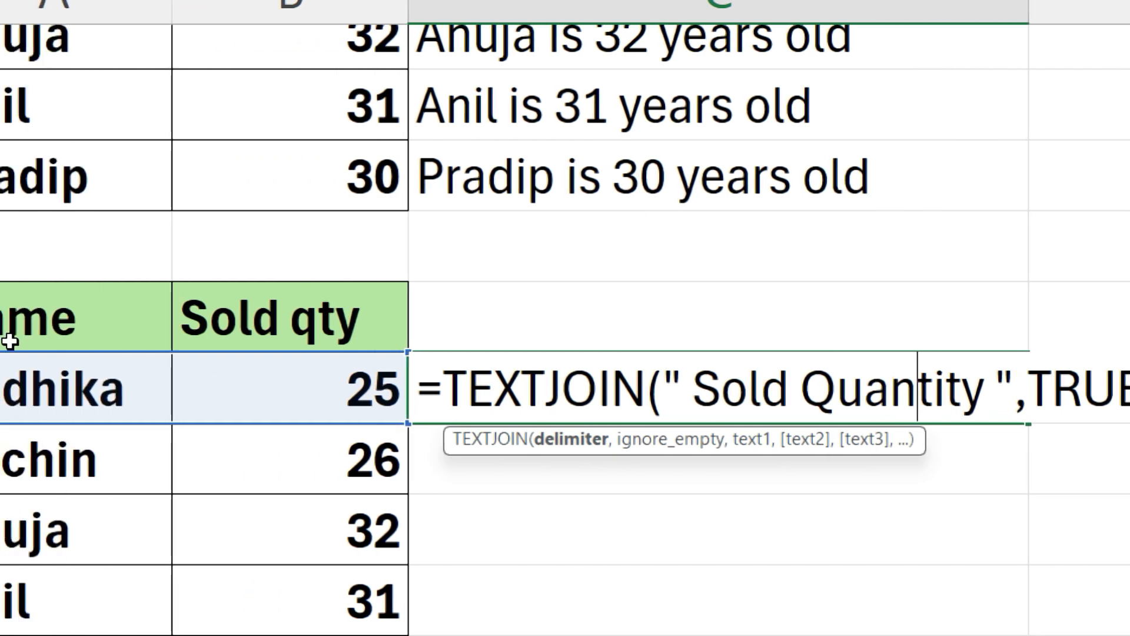
{"action": "key", "text": "Return"}
{"action": "key", "text": "Up"}
{"action": "double_click", "coordinate": [1027, 423]}
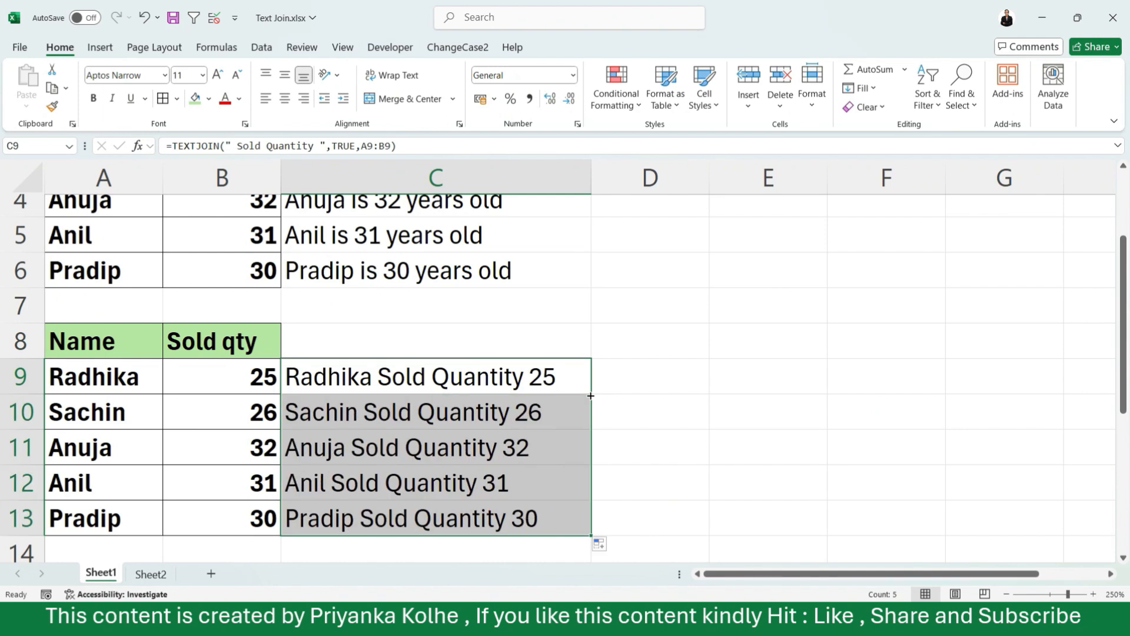
Change the ignore_empty argument of the TEXTJOIN formula in C9 to FALSE.
{"action": "left_click", "coordinate": [772, 526]}
{"action": "key", "text": "Up"}
{"action": "double_click", "coordinate": [457, 377]}
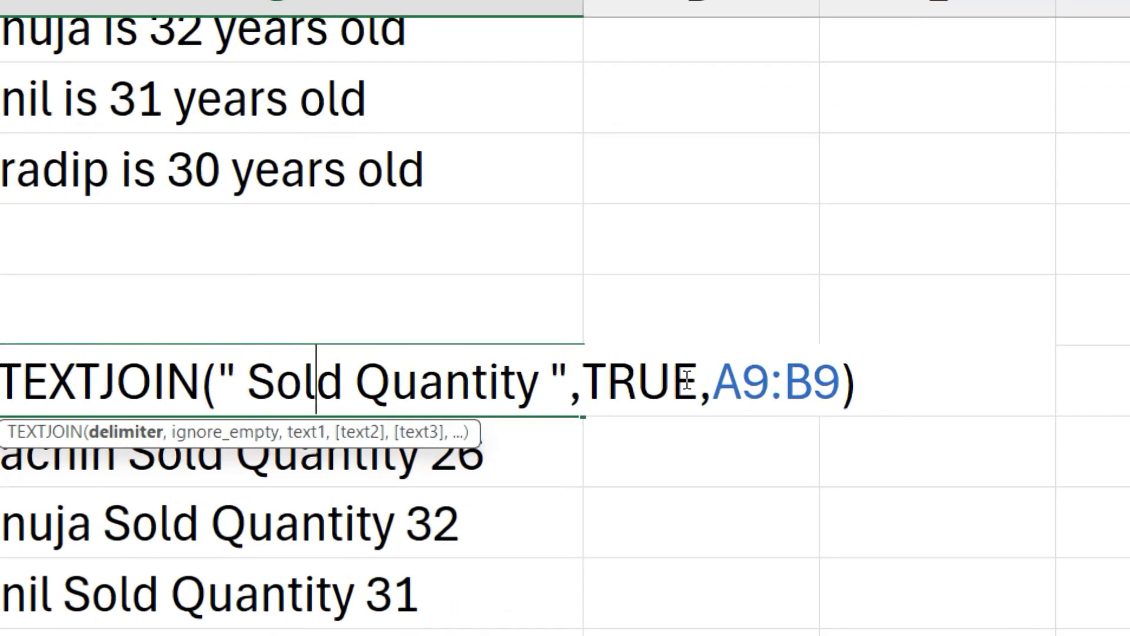
{"action": "left_click", "coordinate": [648, 375]}
{"action": "key", "text": "BackSpace"}
{"action": "key", "text": "BackSpace"}
{"action": "key", "text": "BackSpace"}
{"action": "key", "text": "BackSpace"}
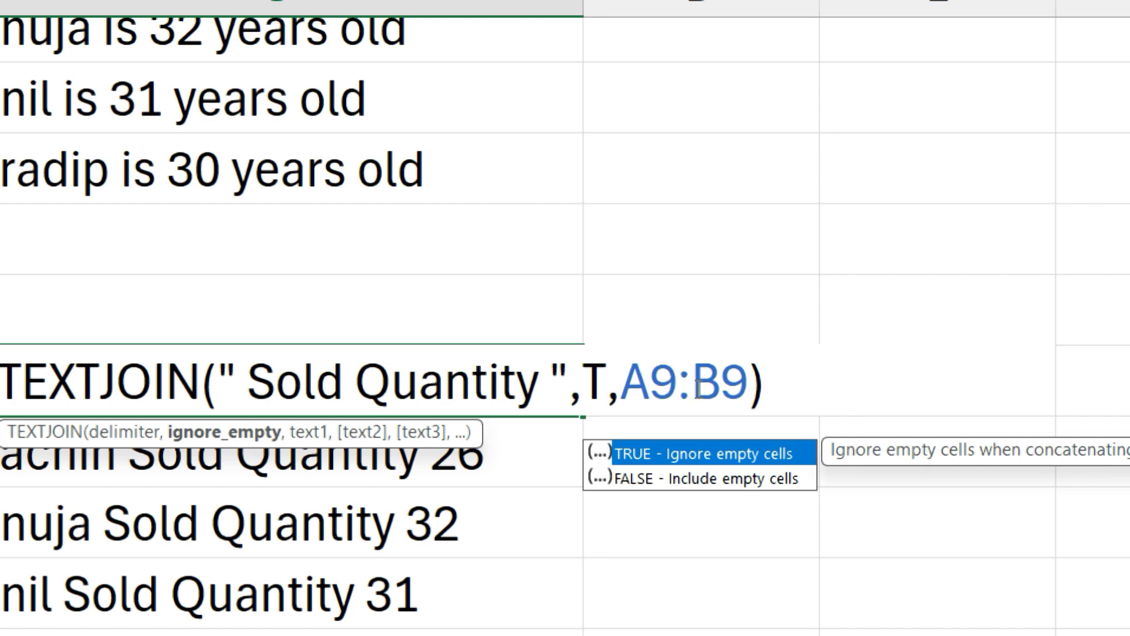
{"action": "type", "text": "false"}
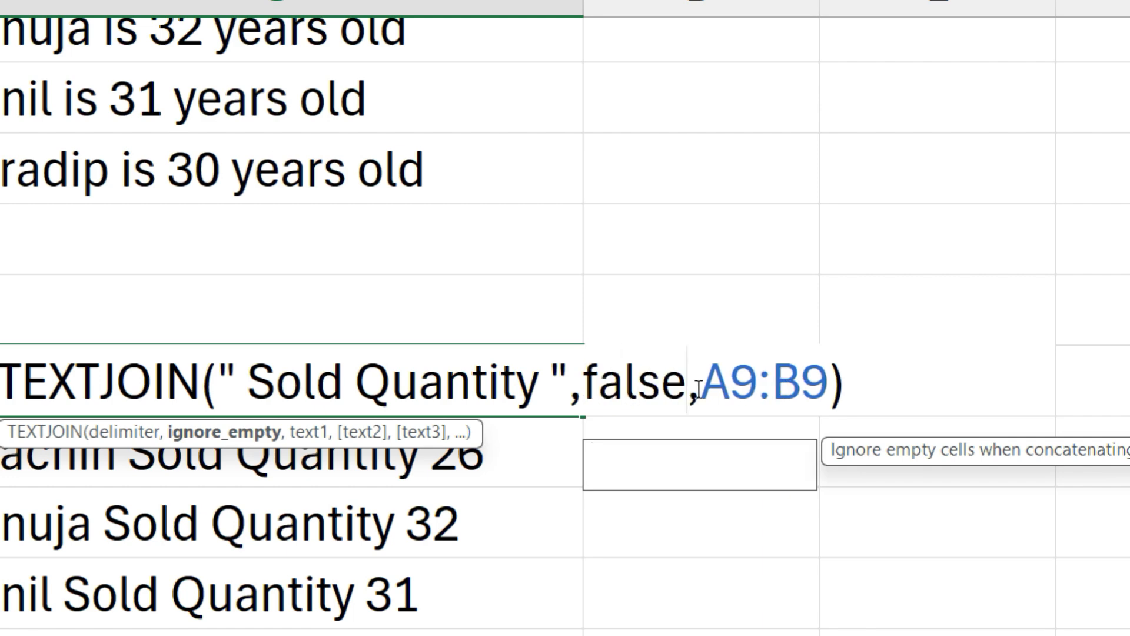
{"action": "key", "text": "Return"}
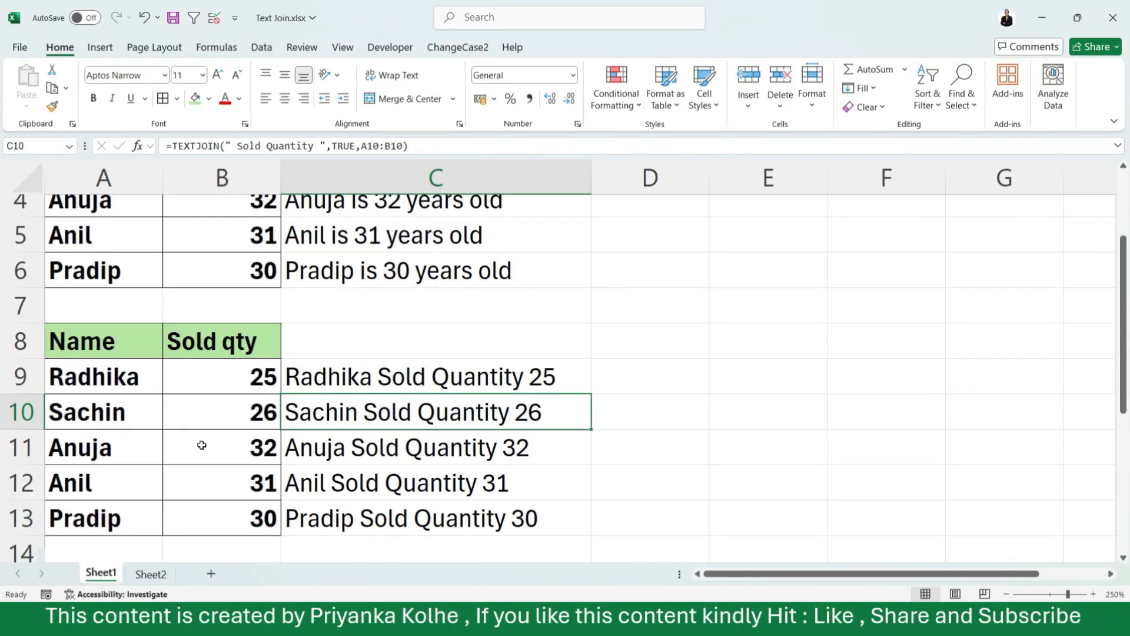
Clear the name and sold quantity in A11:B11 and check the joined text in C11.
{"action": "left_click_drag", "start_coordinate": [92, 418], "coordinate": [207, 420]}
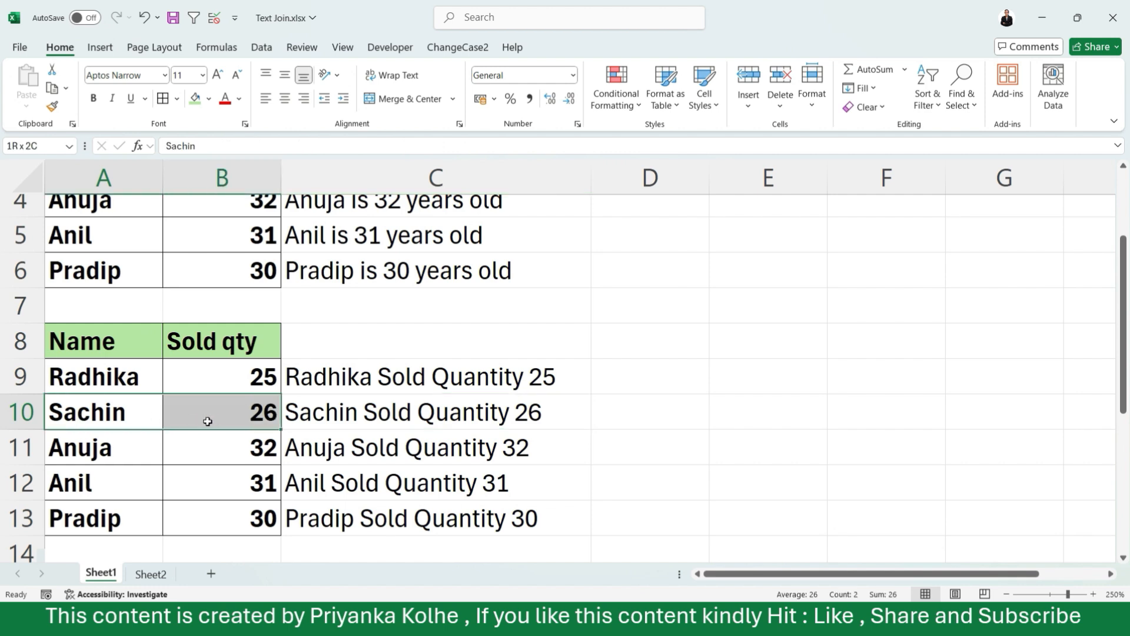
{"action": "left_click_drag", "start_coordinate": [89, 449], "coordinate": [200, 452]}
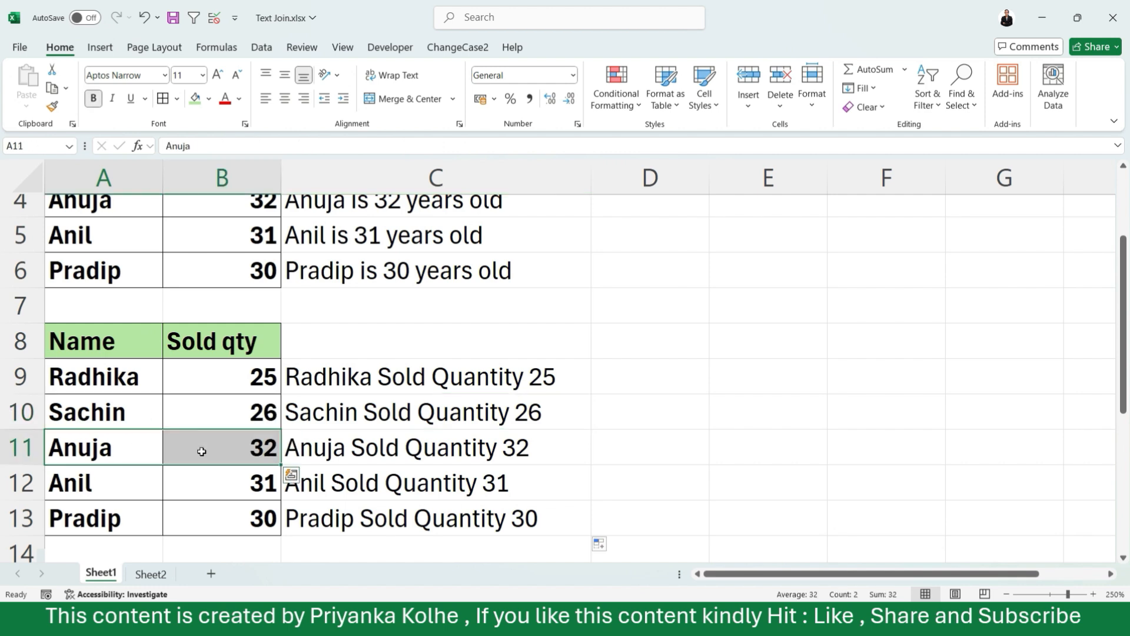
{"action": "key", "text": "Delete"}
{"action": "left_click", "coordinate": [357, 452]}
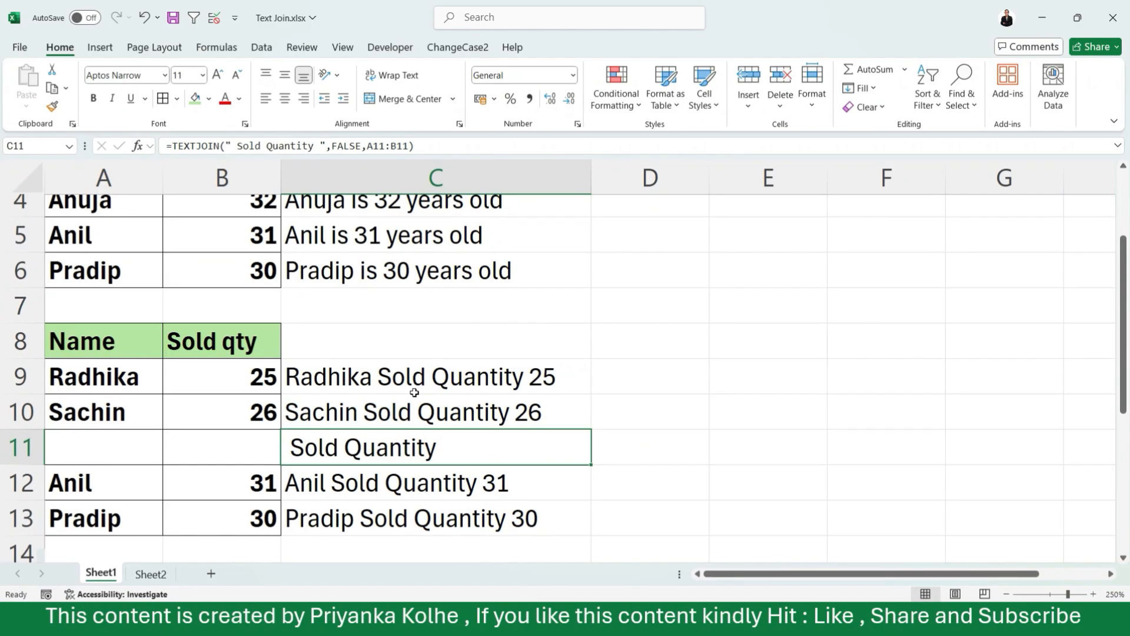
Set the ignore_empty argument of the TEXTJOIN formula in C9 back to TRUE.
{"action": "left_click", "coordinate": [540, 299]}
{"action": "double_click", "coordinate": [449, 373]}
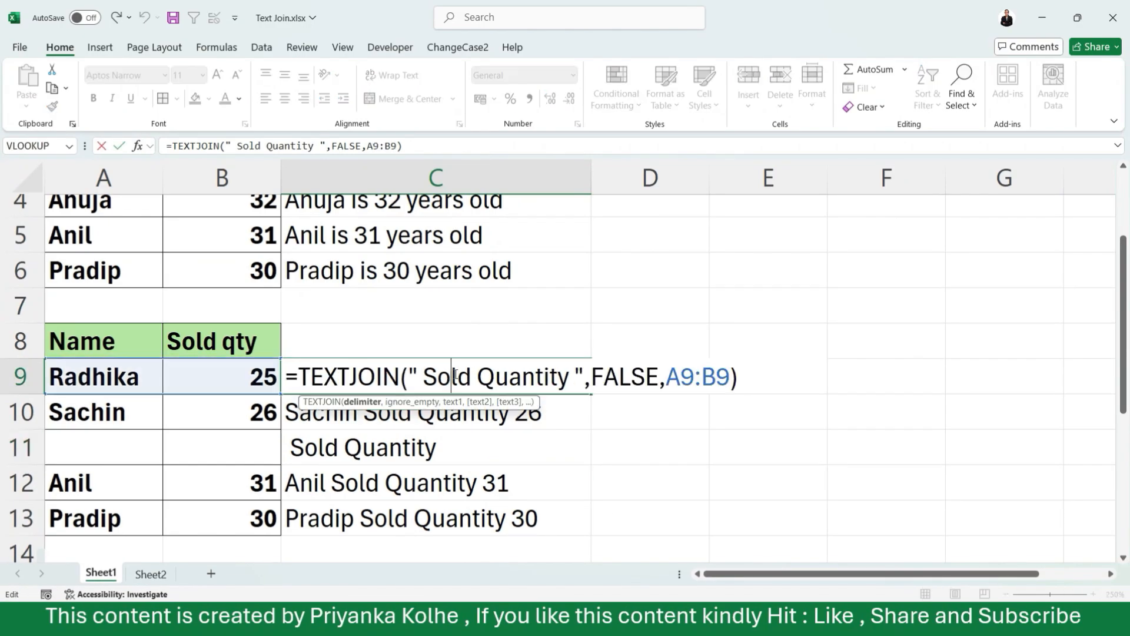
{"action": "left_click", "coordinate": [656, 379]}
{"action": "key", "text": "BackSpace"}
{"action": "key", "text": "BackSpace"}
{"action": "key", "text": "BackSpace"}
{"action": "key", "text": "BackSpace"}
{"action": "key", "text": "BackSpace"}
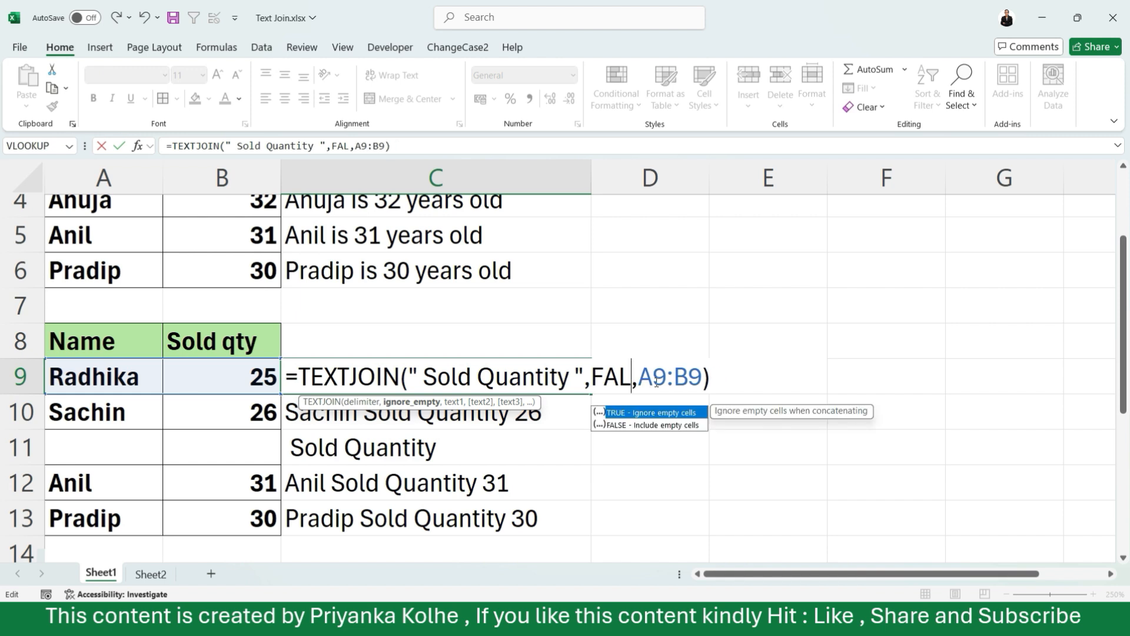
{"action": "type", "text": "tr"}
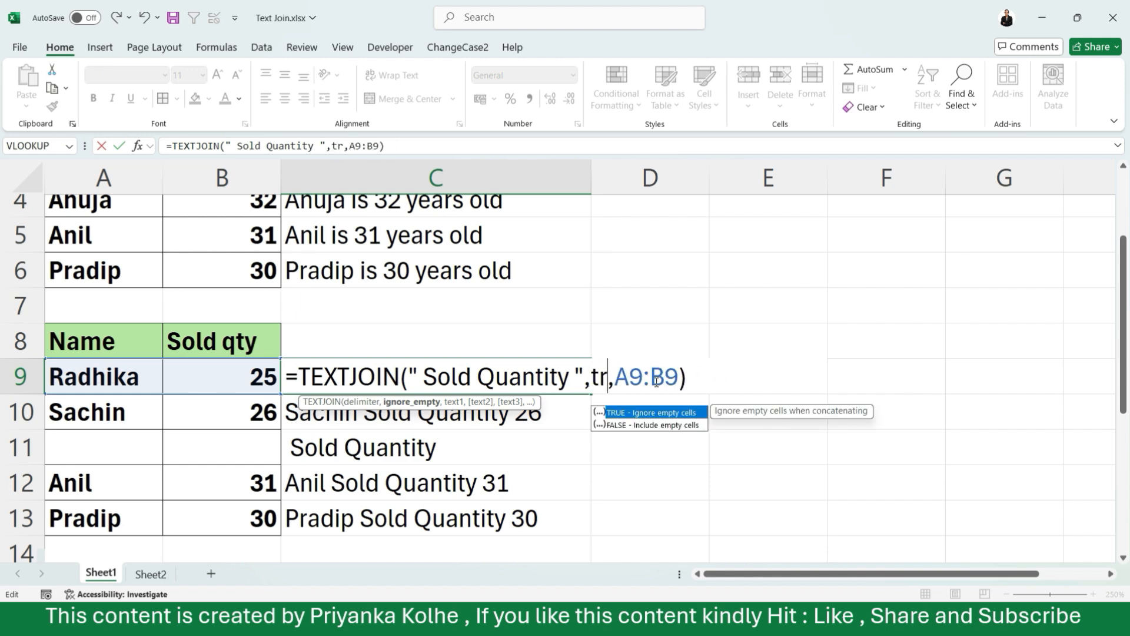
{"action": "type", "text": "u"}
{"action": "type", "text": "e"}
{"action": "key", "text": "Return"}
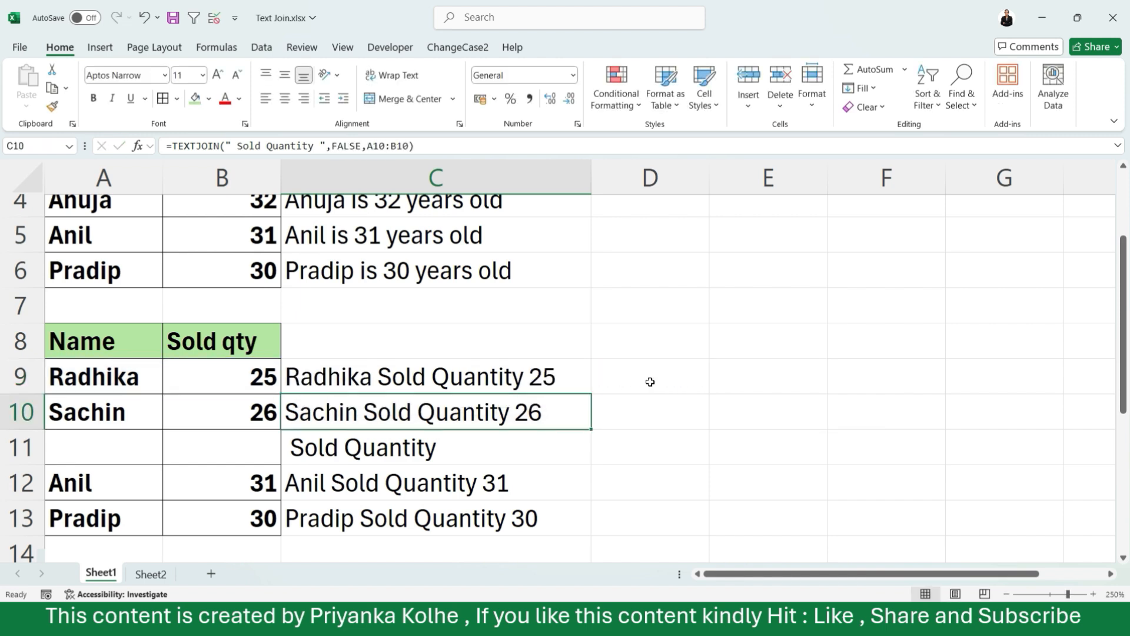
Fill the TEXTJOIN formula from C9 down through C13 and check the result for the blank row in C11.
{"action": "left_click", "coordinate": [559, 376]}
{"action": "double_click", "coordinate": [590, 393]}
{"action": "left_click", "coordinate": [526, 434]}
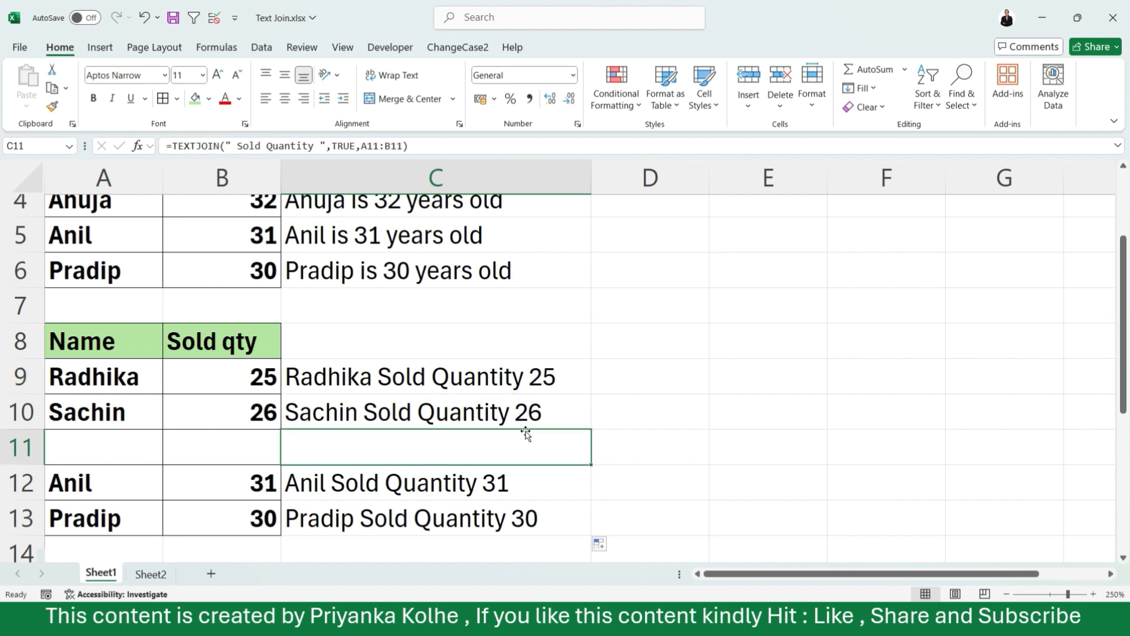
Look over the TEXTJOIN formula in C9, then undo the recent edits to restore the name and quantity in A11:B11.
{"action": "left_click", "coordinate": [424, 422]}
{"action": "left_click_drag", "start_coordinate": [425, 429], "coordinate": [412, 442]}
{"action": "double_click", "coordinate": [424, 380]}
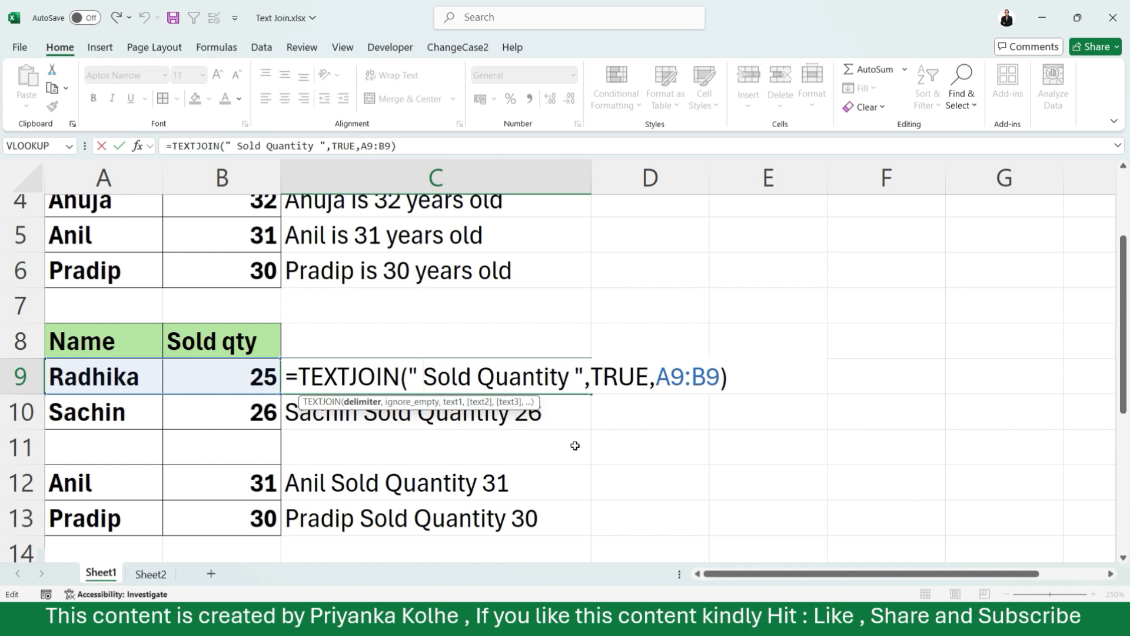
{"action": "key", "text": "Return"}
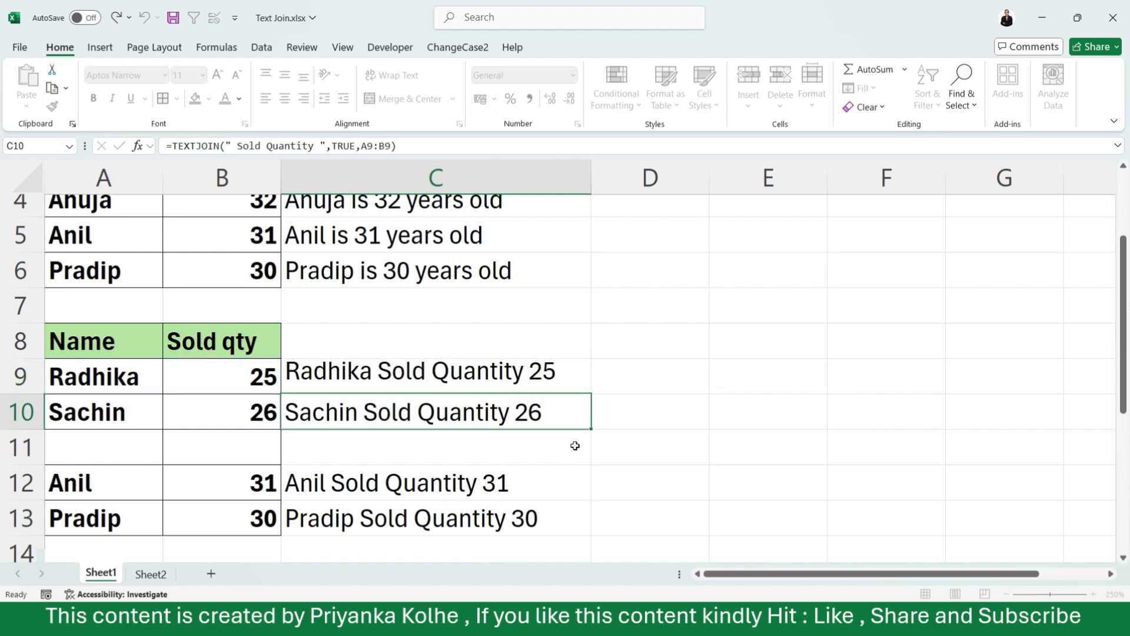
{"action": "key", "text": "ctrl+z"}
{"action": "left_click", "coordinate": [469, 451]}
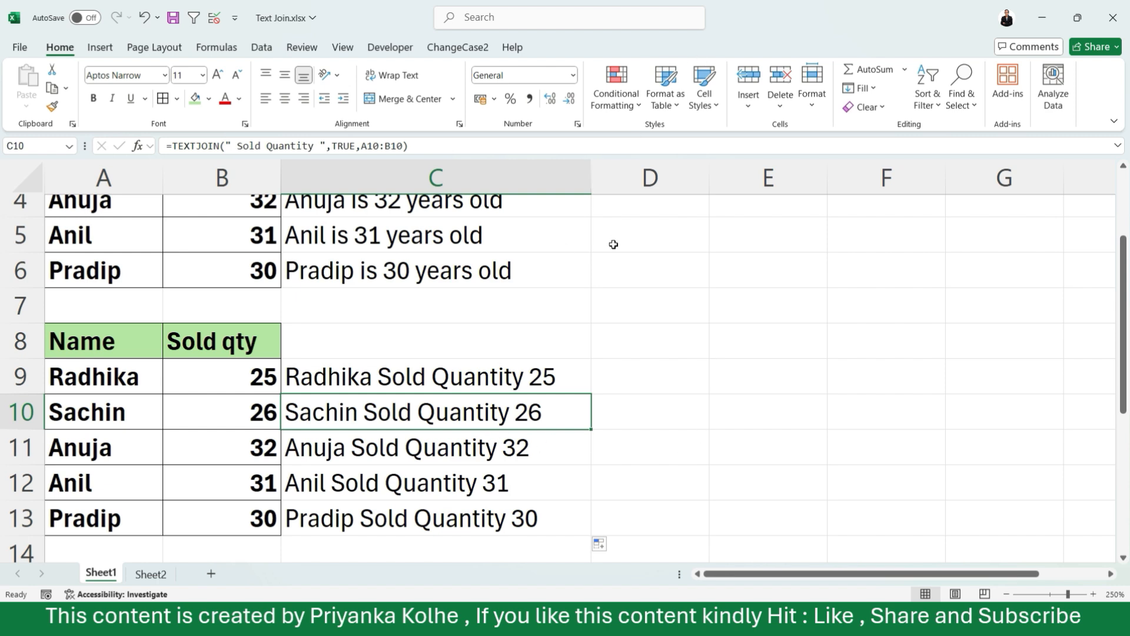
Look over the Items and Total Sold Qty lookup table on Sheet2 and the item cell D2.
{"action": "left_click", "coordinate": [669, 326]}
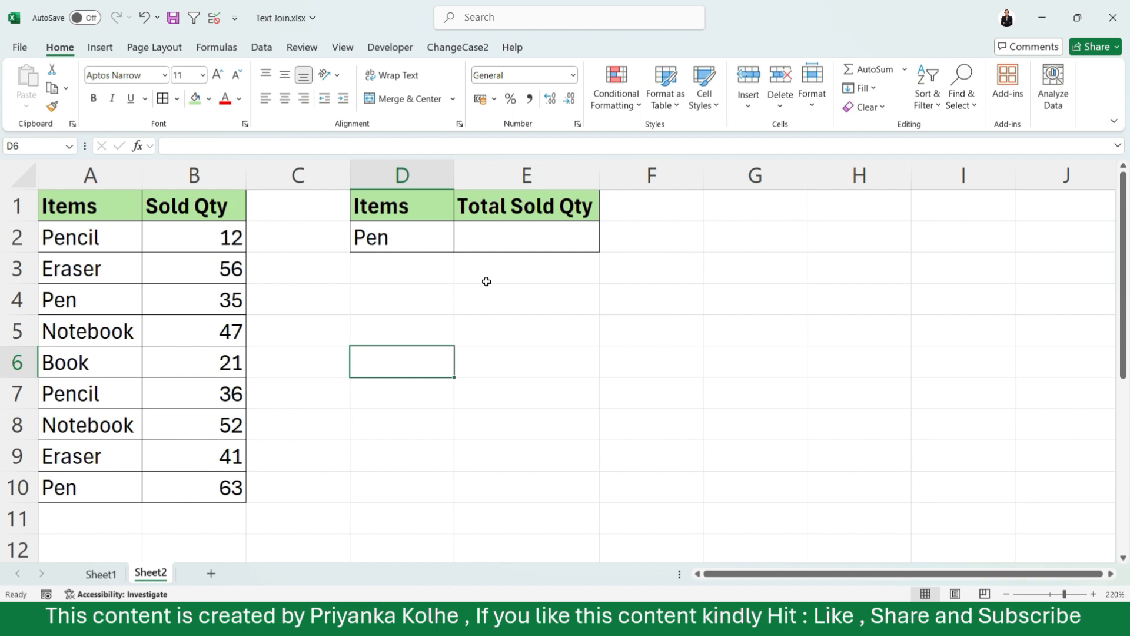
{"action": "left_click", "coordinate": [497, 281]}
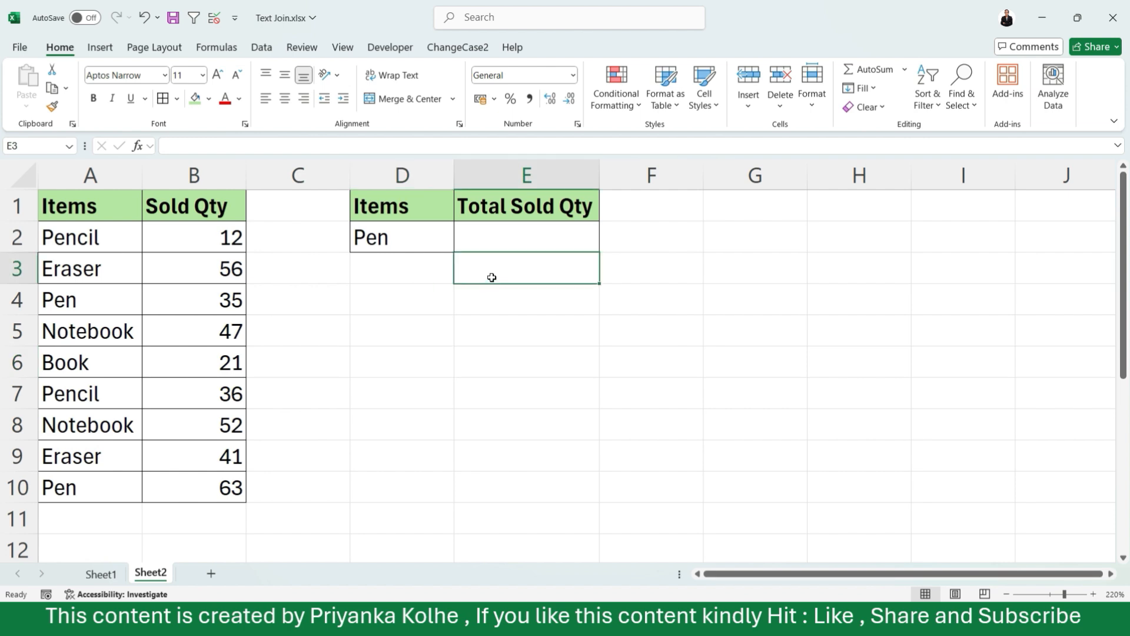
{"action": "left_click", "coordinate": [382, 238]}
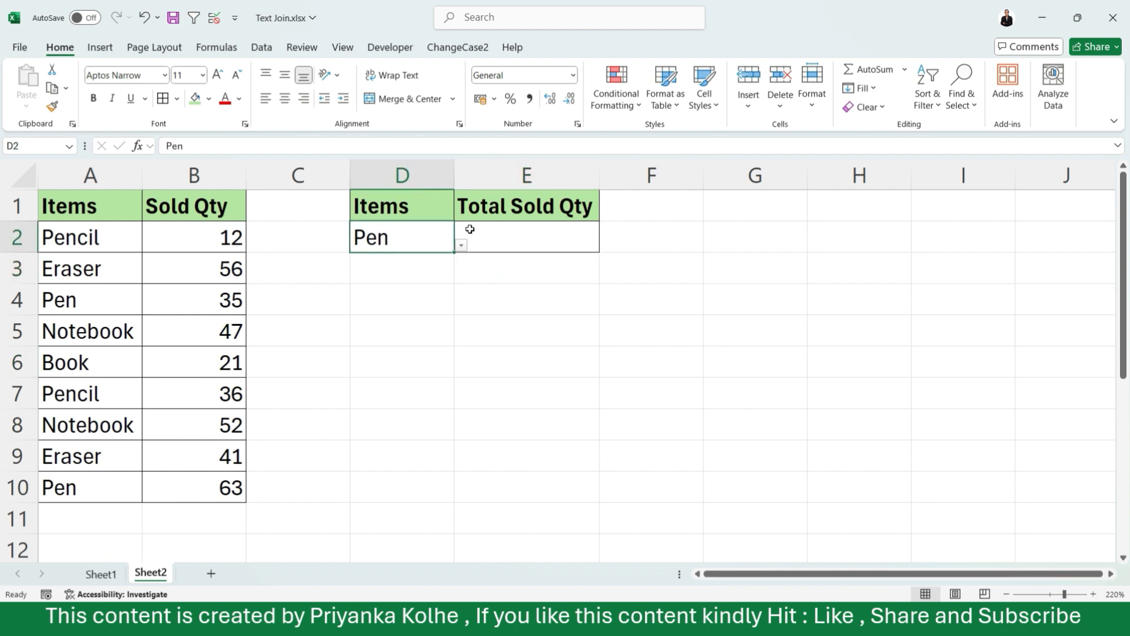
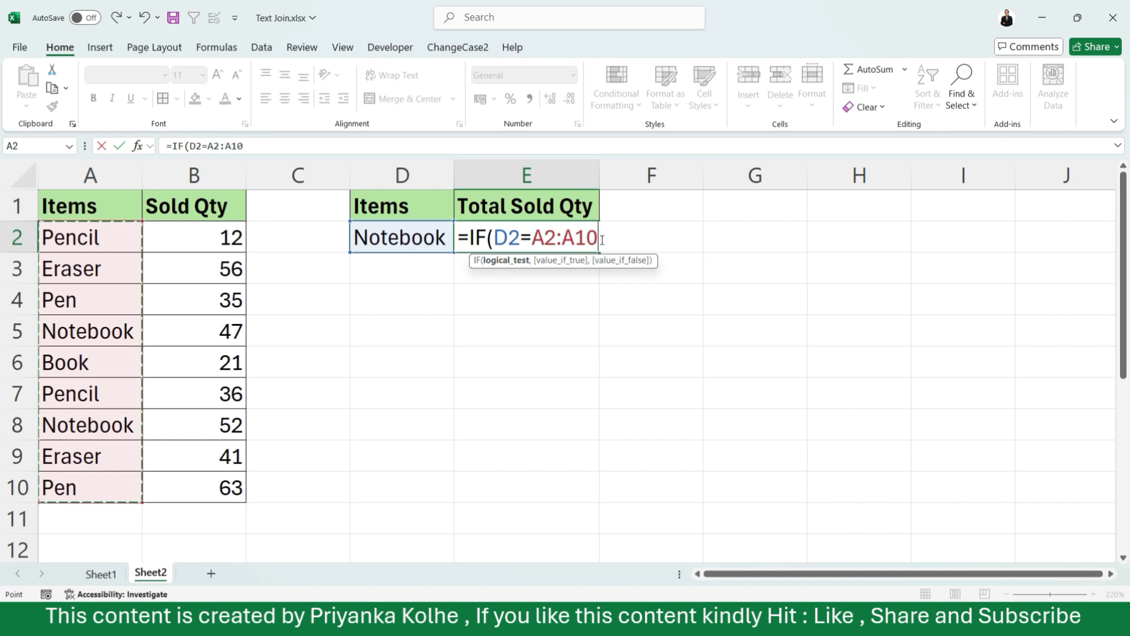
Complete the IF formula in E2 with B2:B10 as value_if_true and " " as value_if_false, giving =IF(D2=A2:A10,B2:B10," ").
{"action": "type", "text": ","}
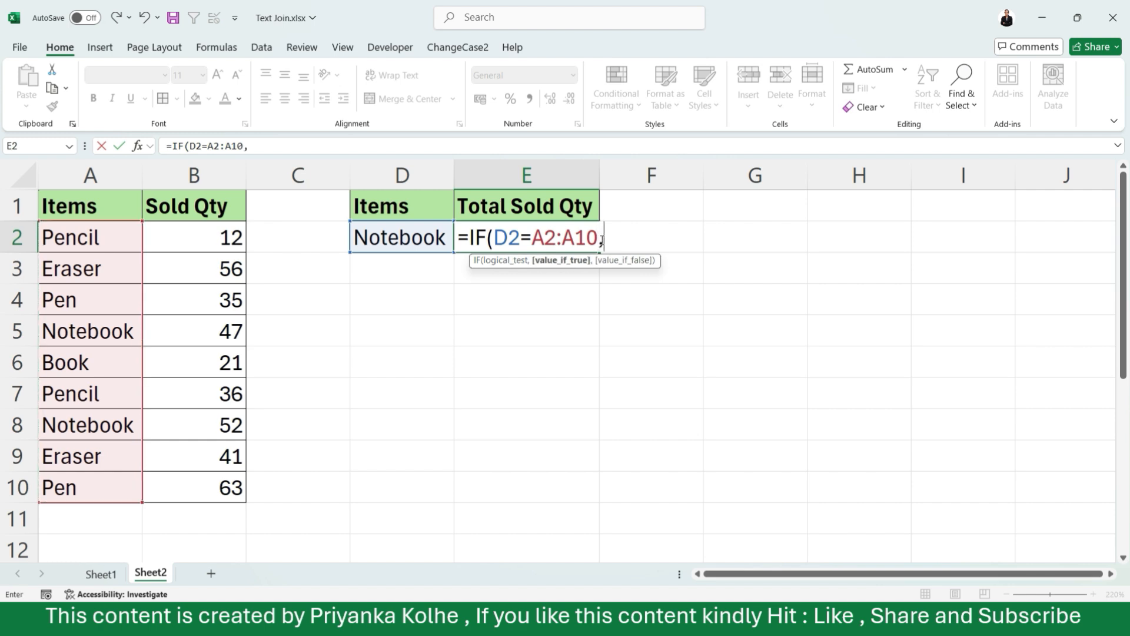
{"action": "left_click_drag", "start_coordinate": [215, 246], "coordinate": [221, 486]}
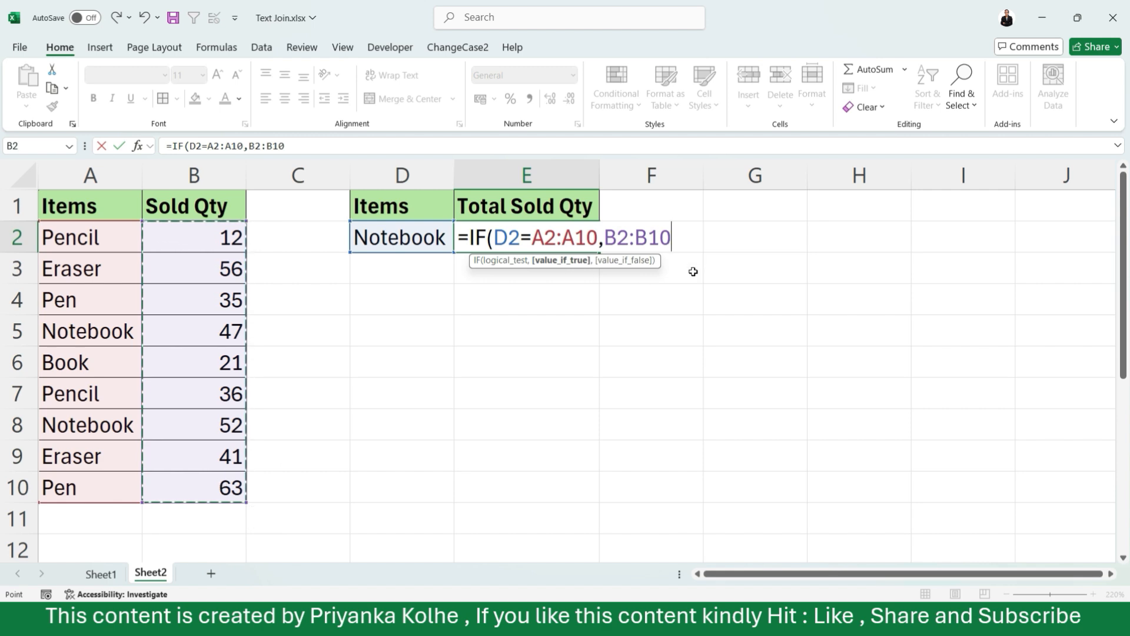
{"action": "type", "text": ","}
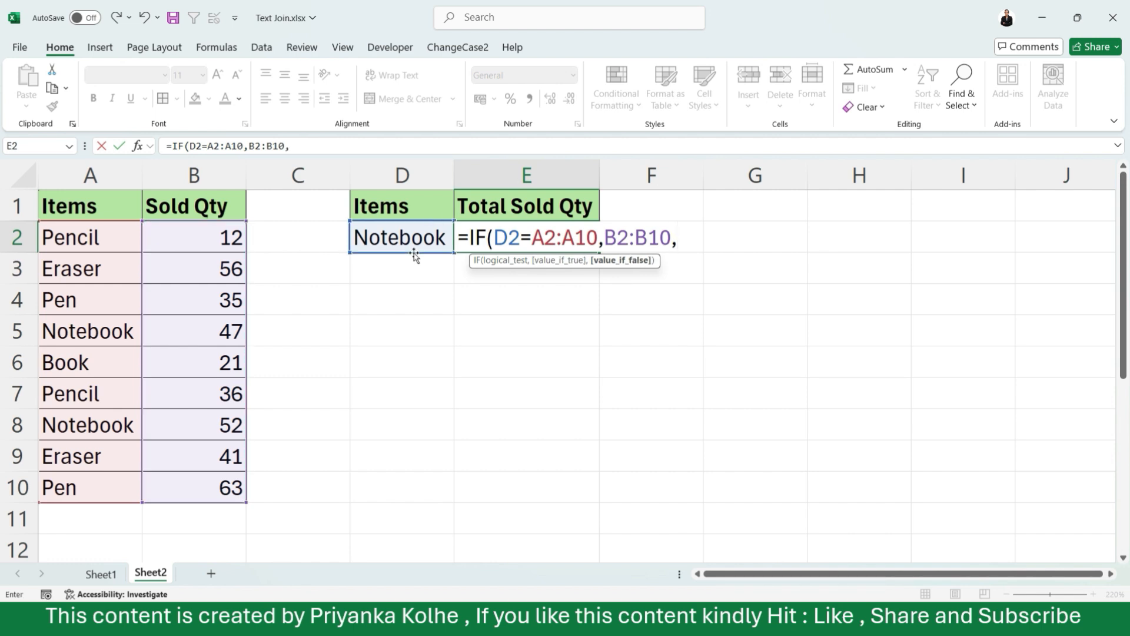
{"action": "key", "text": "BackSpace"}
{"action": "type", "text": ",\" "}
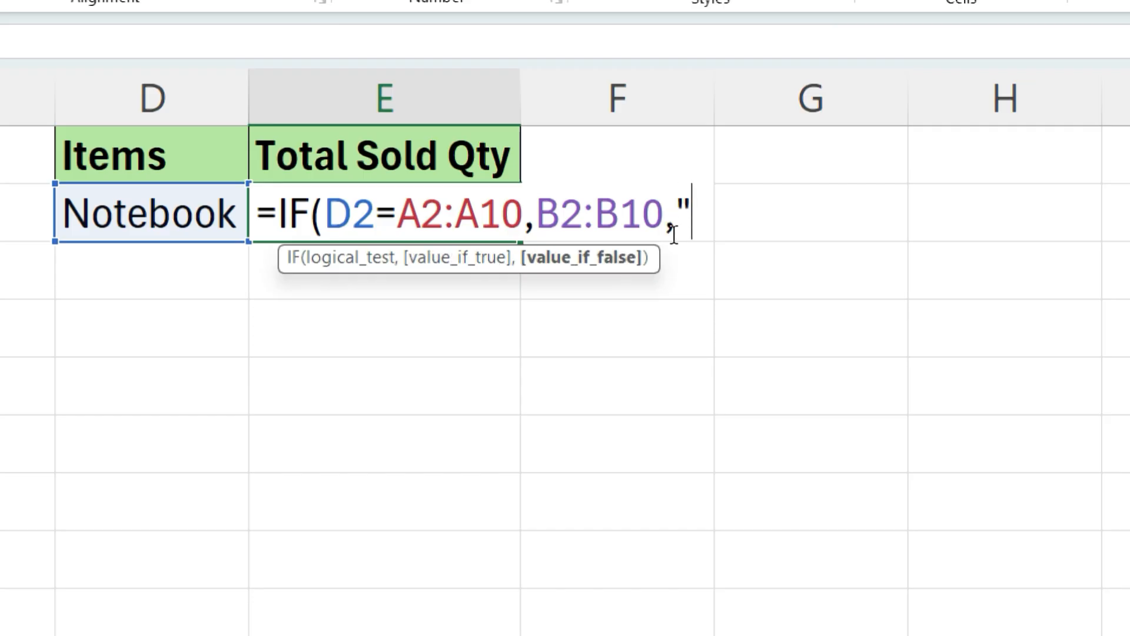
{"action": "type", "text": "\""}
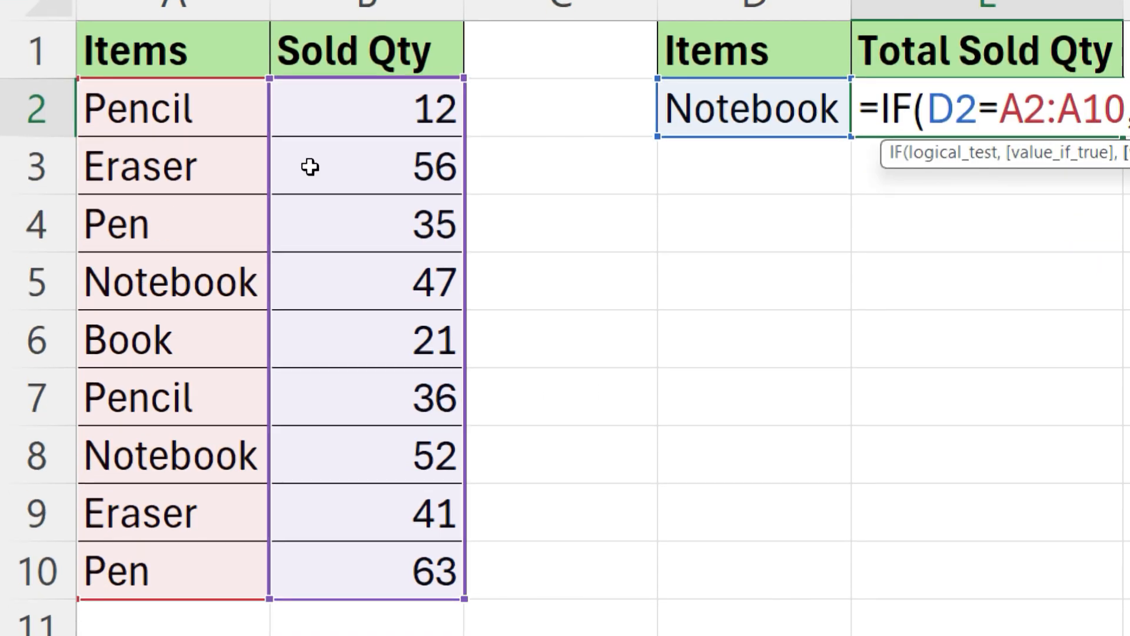
{"action": "type", "text": ",\" \""}
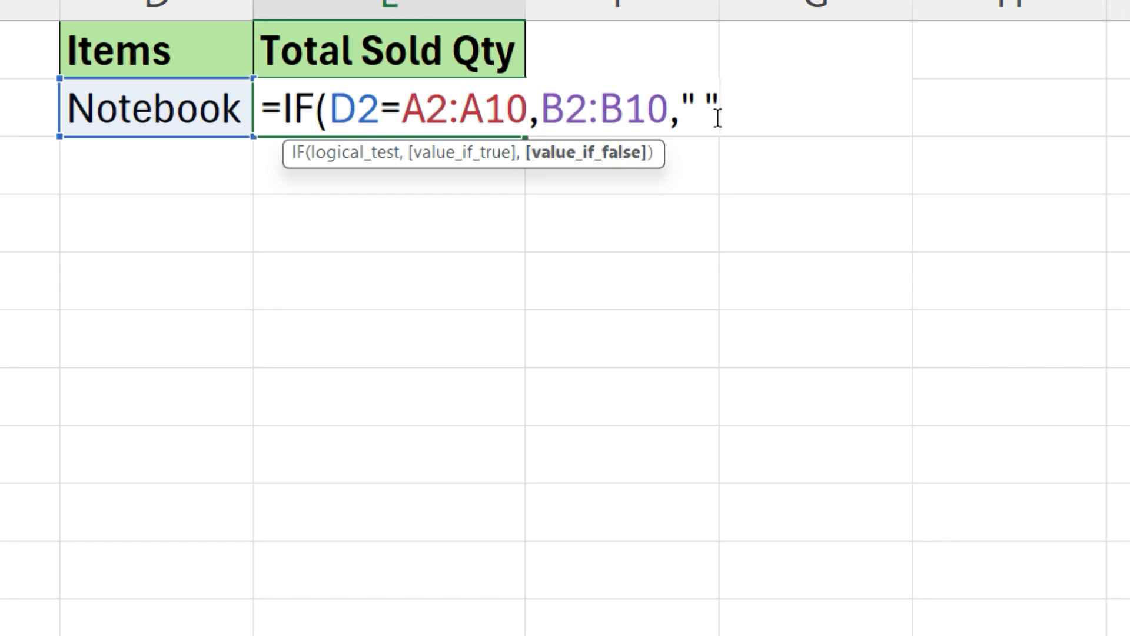
{"action": "type", "text": ")"}
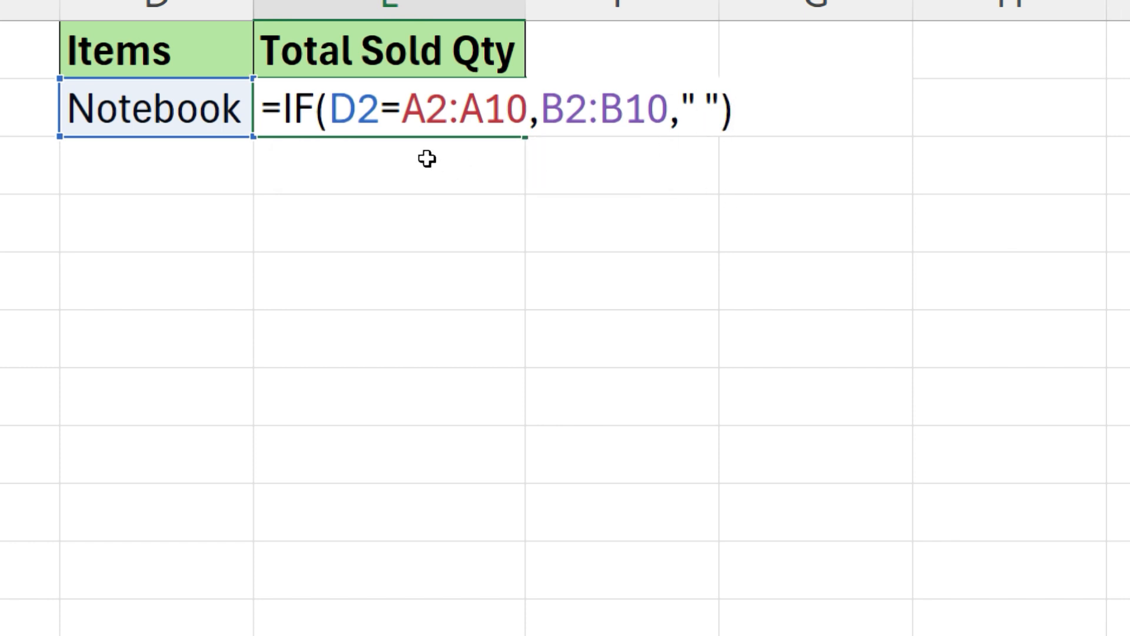
Review the references in the IF formula, enter it in E2 and check the spilled quantities for Notebook.
{"action": "left_click", "coordinate": [461, 107]}
{"action": "left_click", "coordinate": [357, 109]}
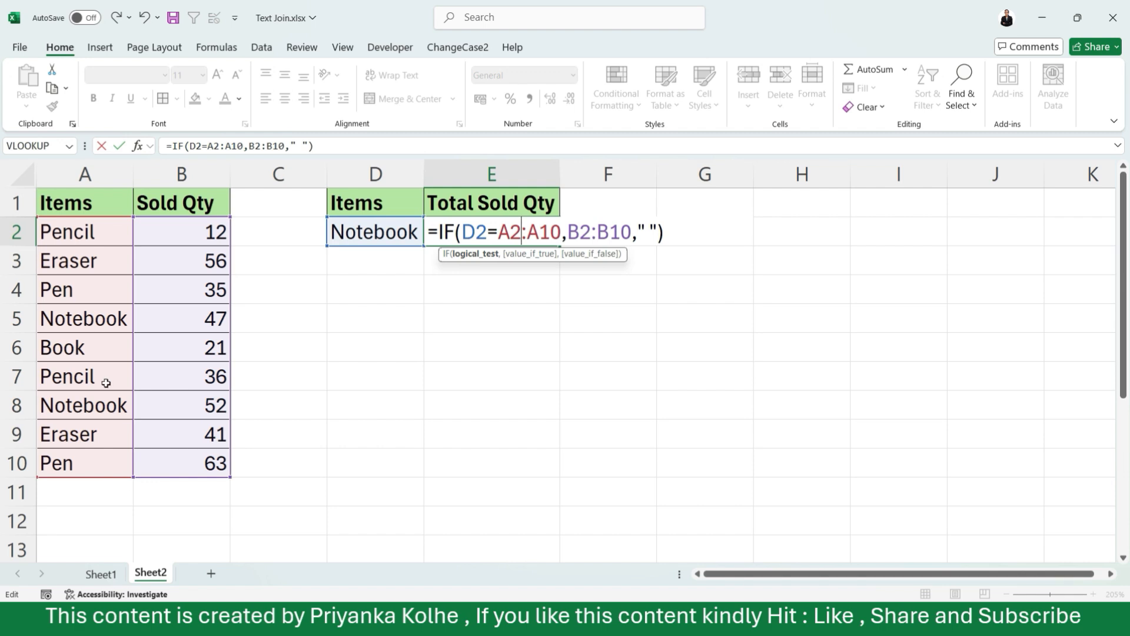
{"action": "left_click", "coordinate": [596, 231]}
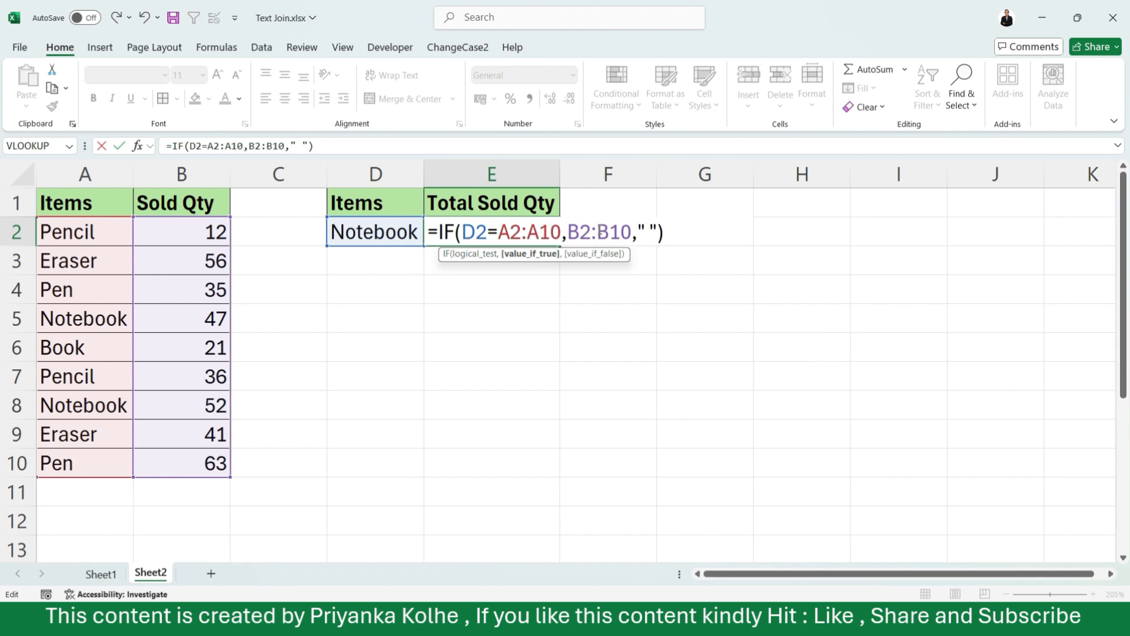
{"action": "key", "text": "Return"}
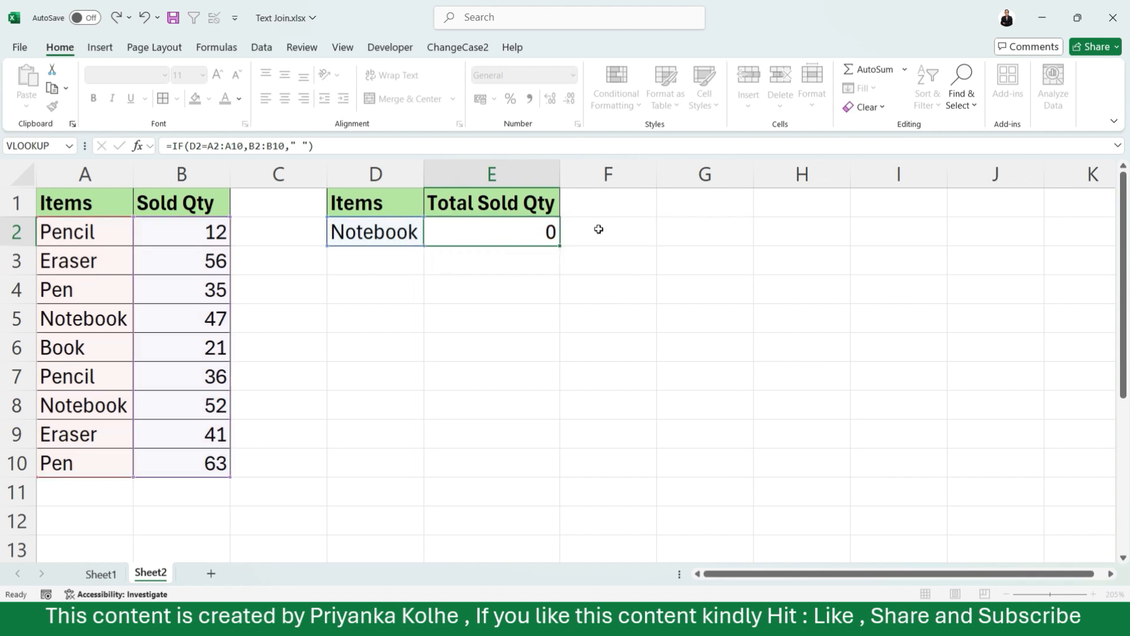
{"action": "left_click", "coordinate": [542, 318]}
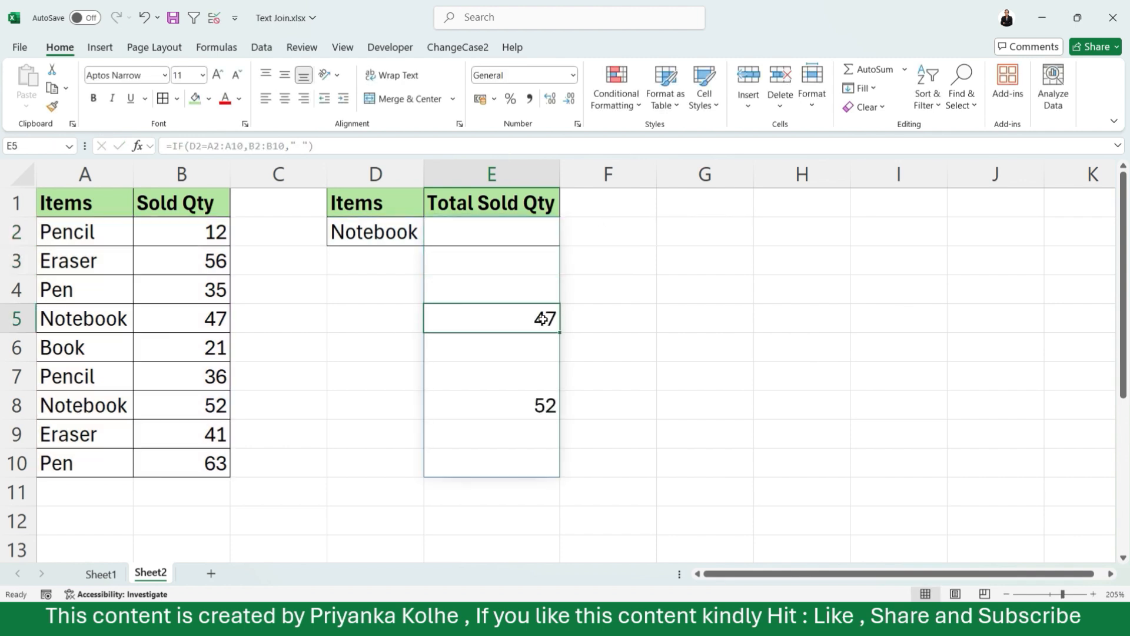
{"action": "left_click", "coordinate": [534, 378]}
{"action": "left_click", "coordinate": [517, 404]}
Choose Eraser as the item in D2 and check the spilled quantities in column E.
{"action": "left_click", "coordinate": [395, 241]}
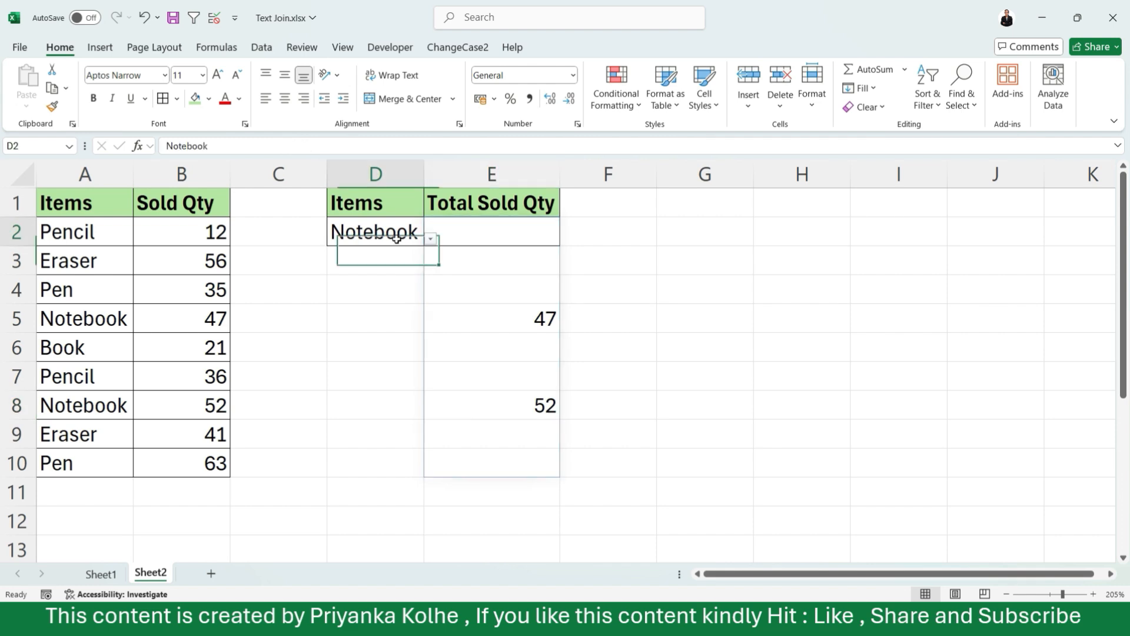
{"action": "left_click", "coordinate": [430, 239]}
{"action": "left_click", "coordinate": [359, 266]}
{"action": "left_click", "coordinate": [510, 267]}
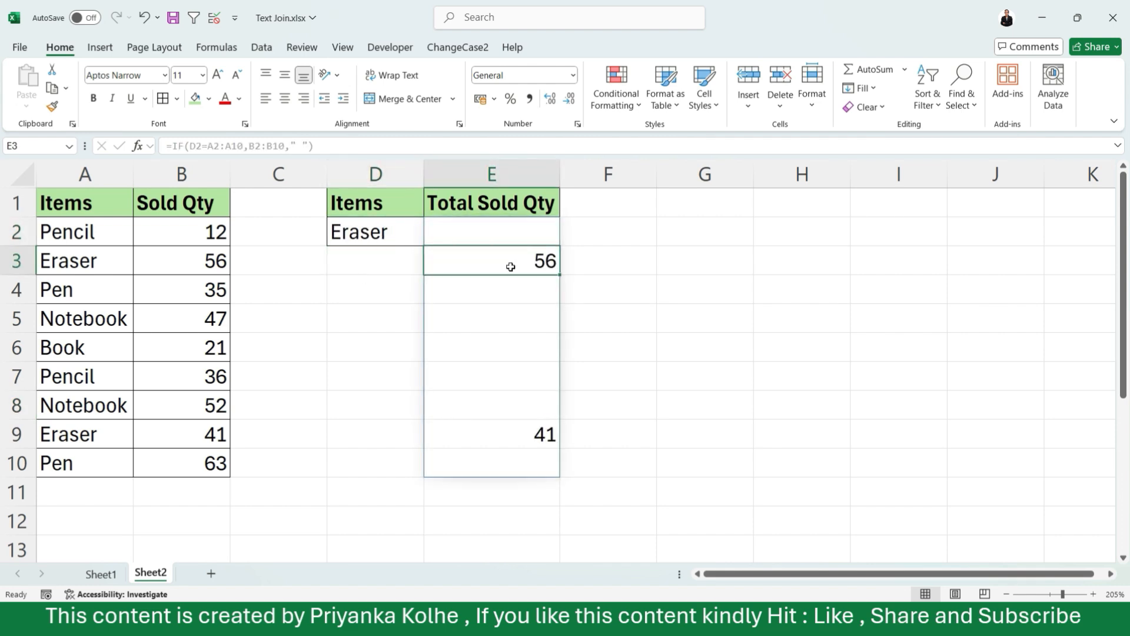
{"action": "left_click", "coordinate": [518, 434]}
{"action": "left_click", "coordinate": [516, 256]}
Choose Pencil as the item in D2 and check the spilled quantities in column E.
{"action": "left_click", "coordinate": [392, 224]}
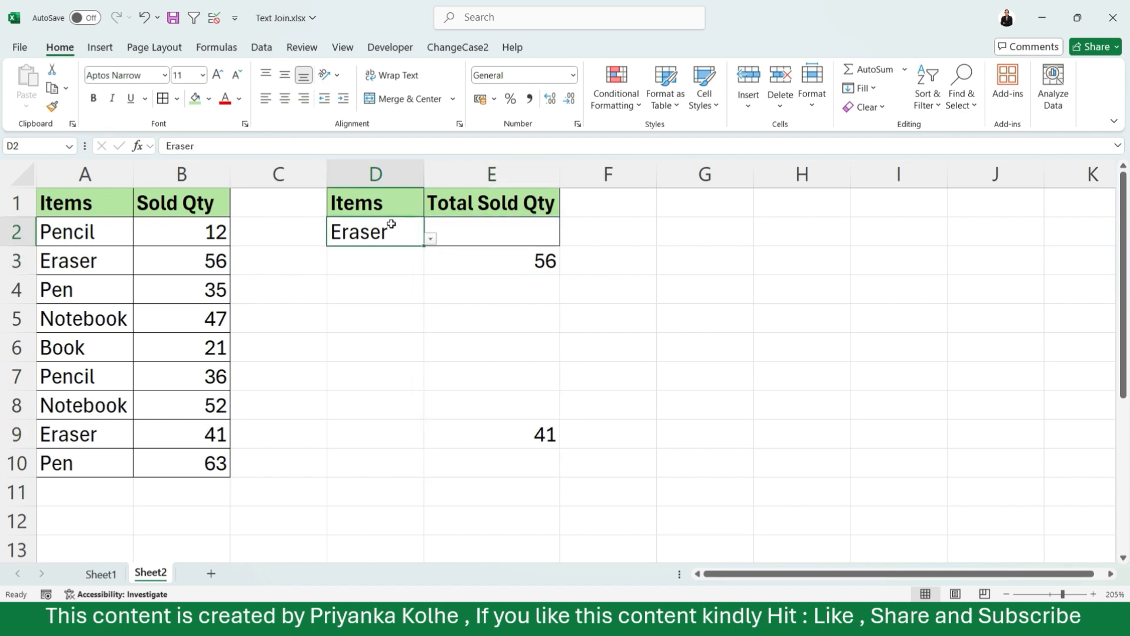
{"action": "left_click", "coordinate": [430, 238]}
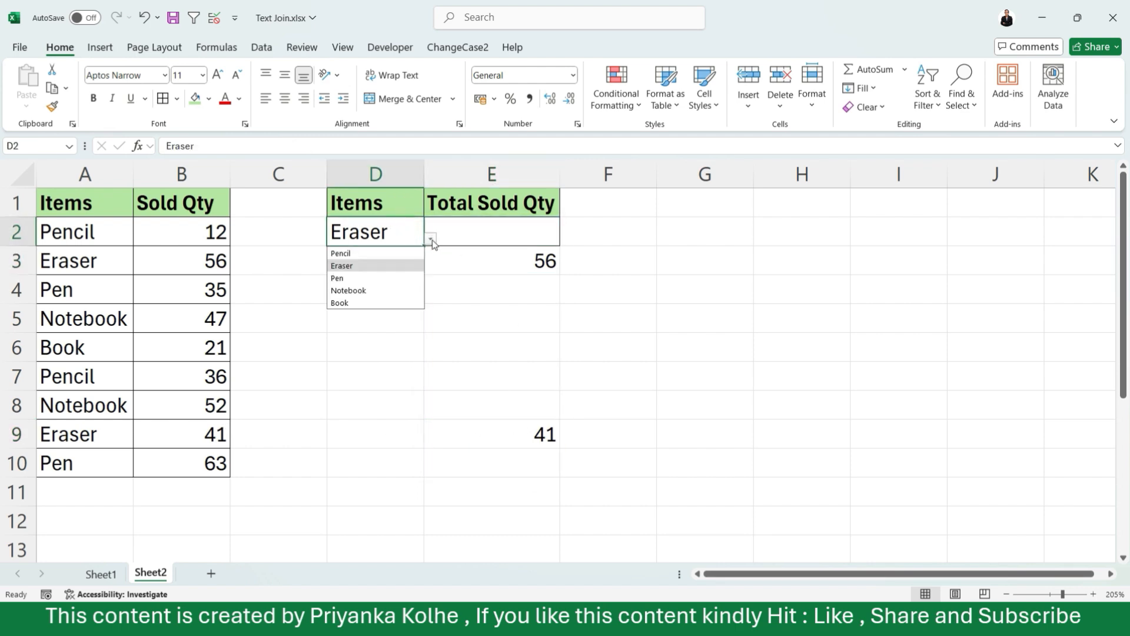
{"action": "left_click", "coordinate": [371, 253]}
{"action": "mouse_move", "coordinate": [487, 228]}
{"action": "left_mouse_down"}
{"action": "mouse_move", "coordinate": [546, 361]}
{"action": "mouse_move", "coordinate": [531, 393]}
{"action": "left_mouse_up"}
{"action": "left_click", "coordinate": [524, 381]}
{"action": "left_click", "coordinate": [543, 294]}
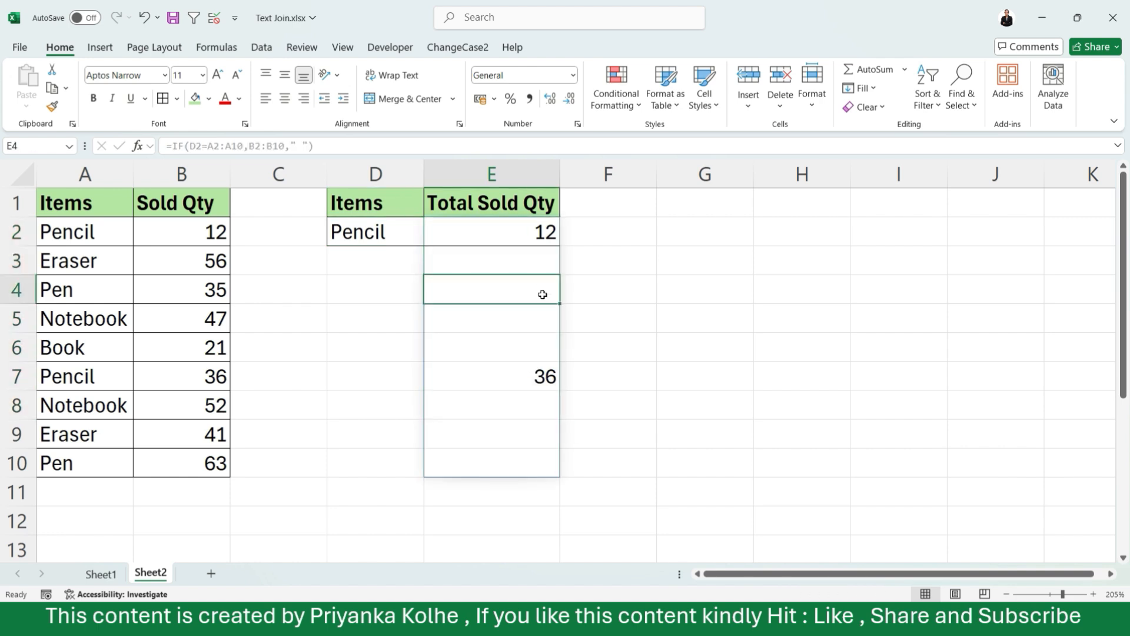
Delete the IF formula from E2 to clear its spilled results.
{"action": "left_click", "coordinate": [503, 227]}
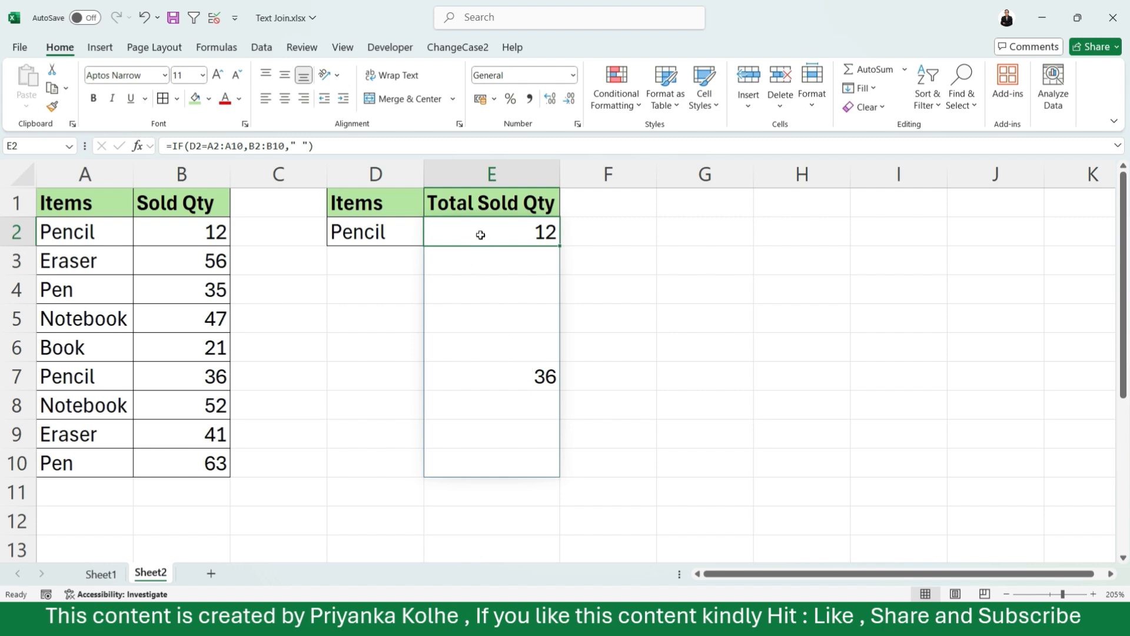
{"action": "key", "text": "Delete"}
{"action": "left_click", "coordinate": [459, 392]}
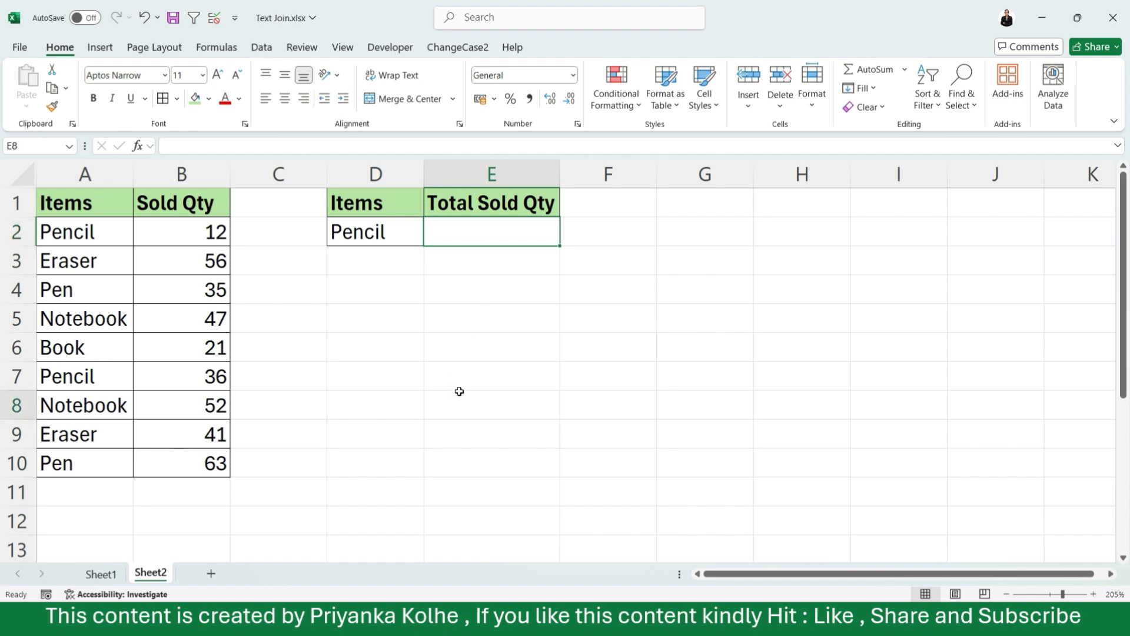
Start a TEXTJOIN formula in E2 with "," as the delimiter and ignore_empty set to TRUE.
{"action": "left_click", "coordinate": [467, 230]}
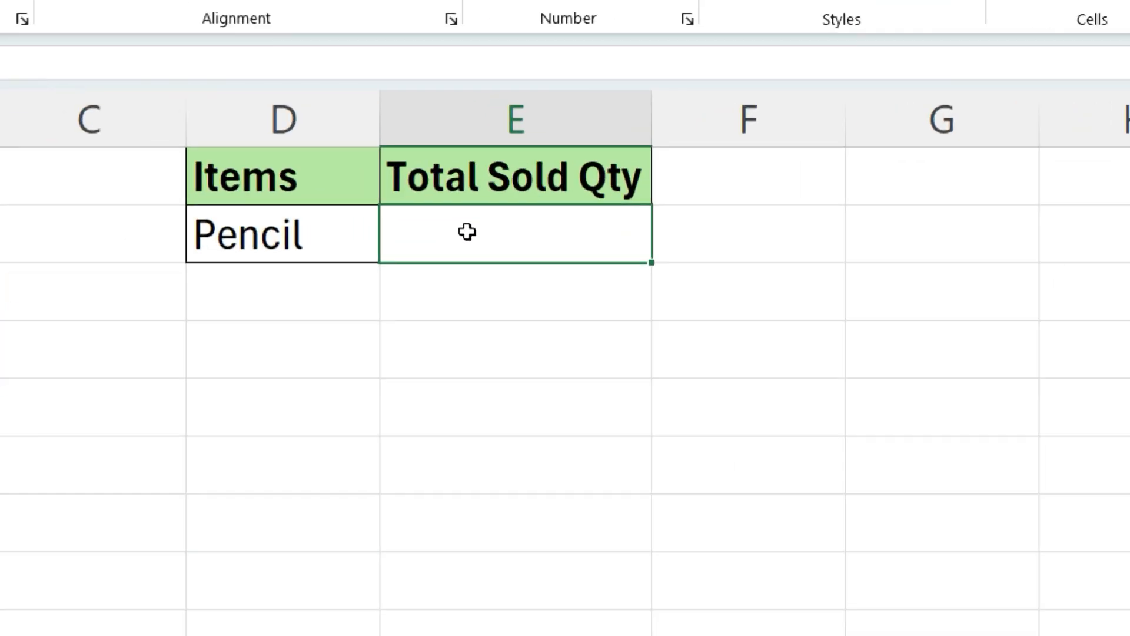
{"action": "double_click", "coordinate": [467, 232]}
{"action": "type", "text": "=textj"}
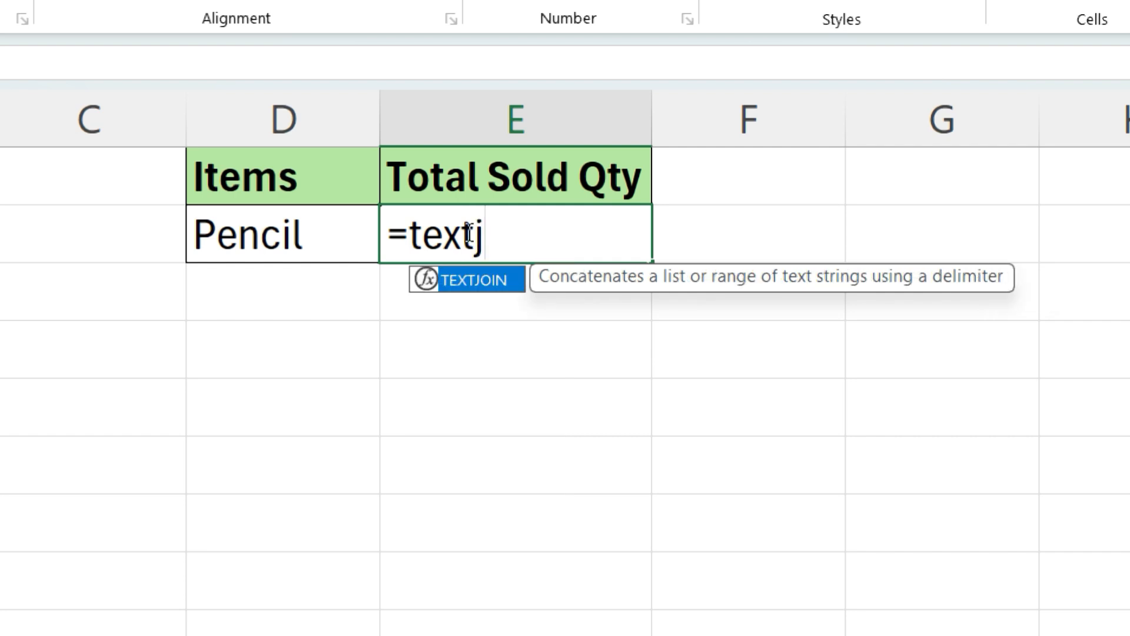
{"action": "key", "text": "Tab"}
{"action": "type", "text": "\""}
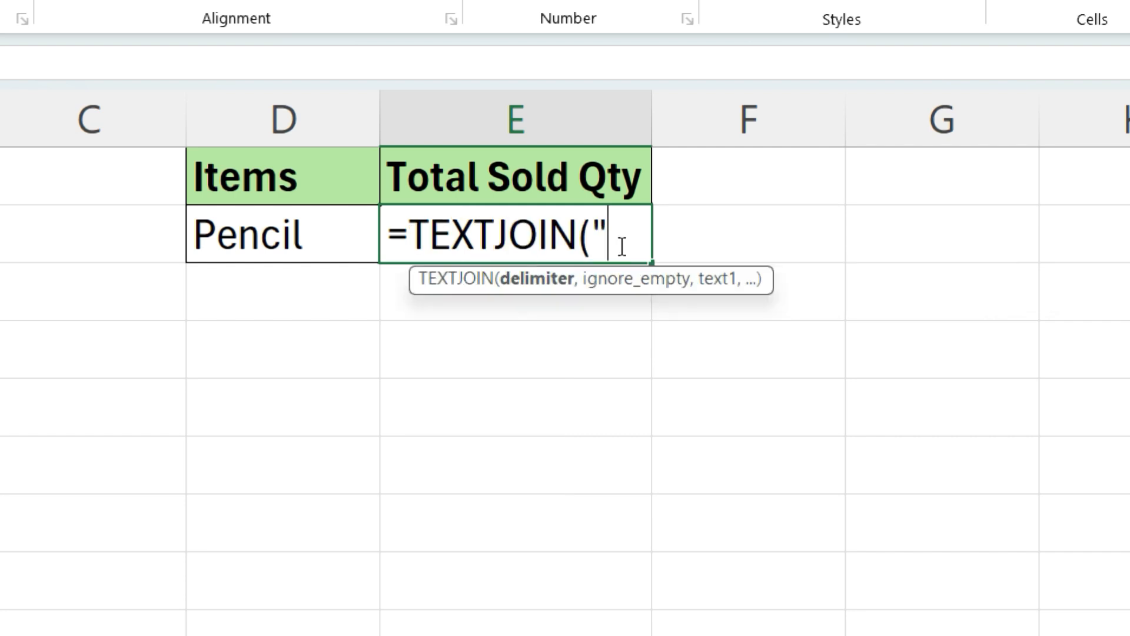
{"action": "key", "text": "BackSpace"}
{"action": "type", "text": "\""}
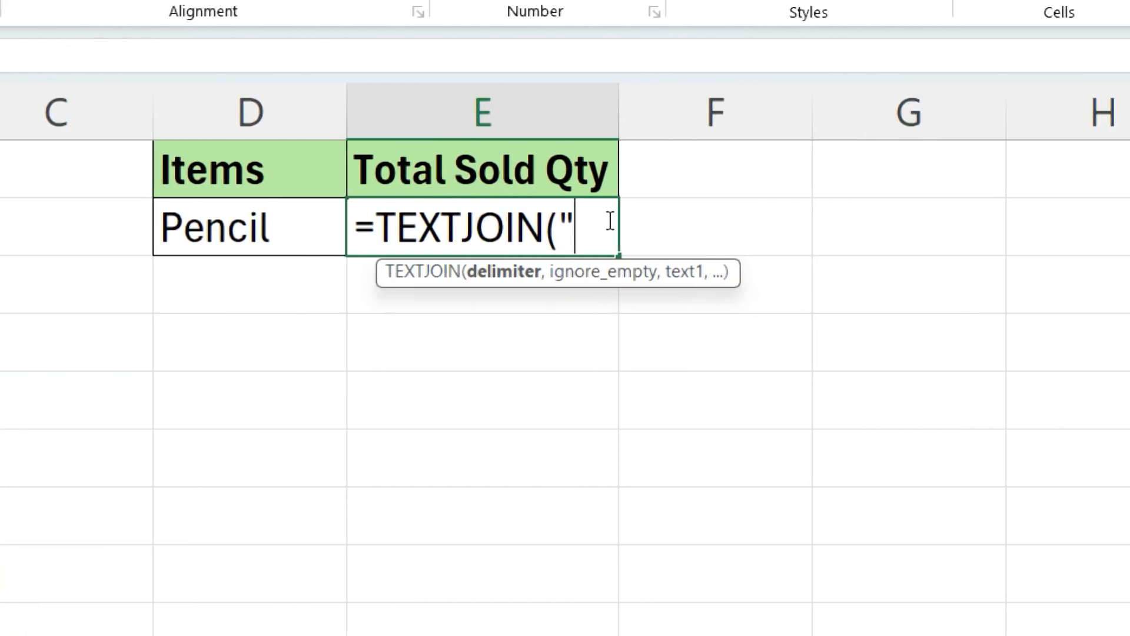
{"action": "type", "text": " \""}
{"action": "key", "text": "BackSpace"}
{"action": "key", "text": "BackSpace"}
{"action": "type", "text": ",\","}
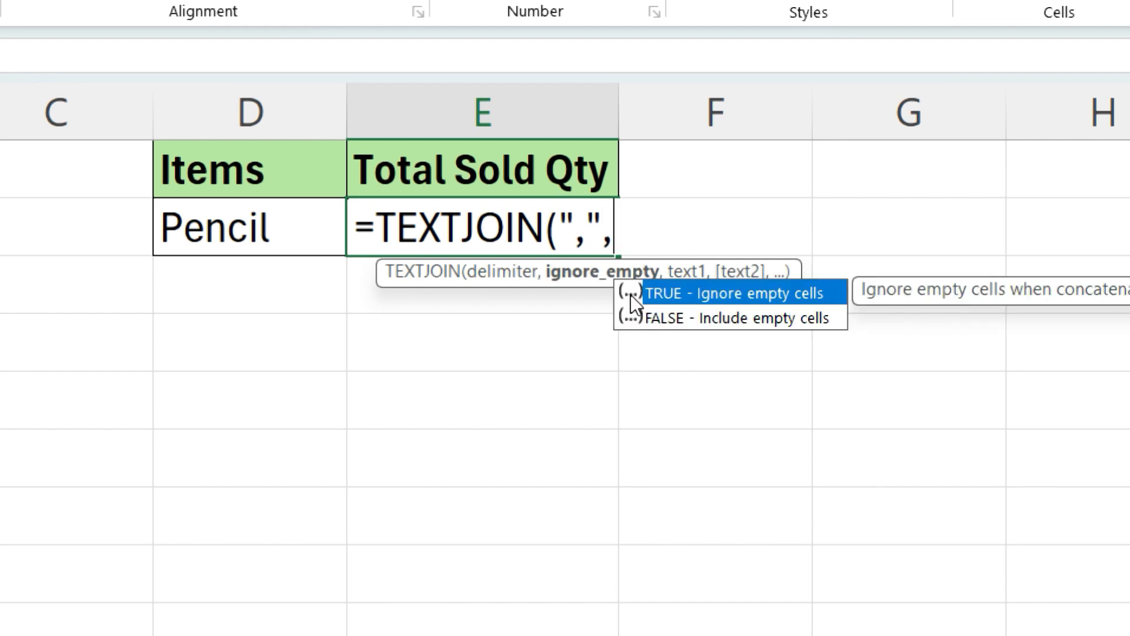
{"action": "type", "text": "true"}
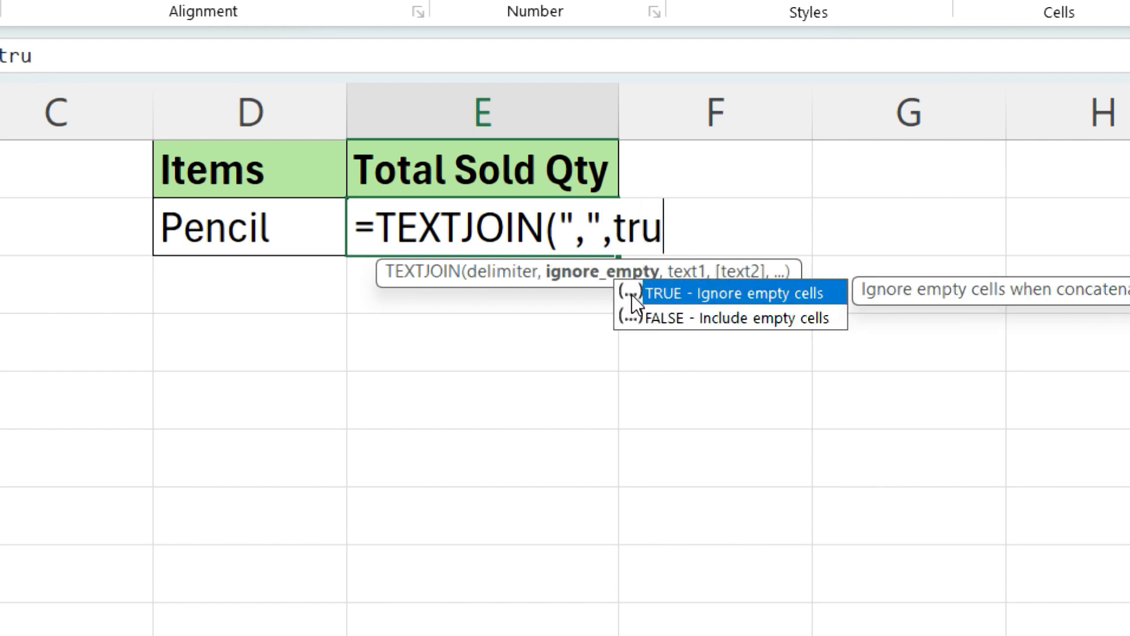
{"action": "type", "text": ","}
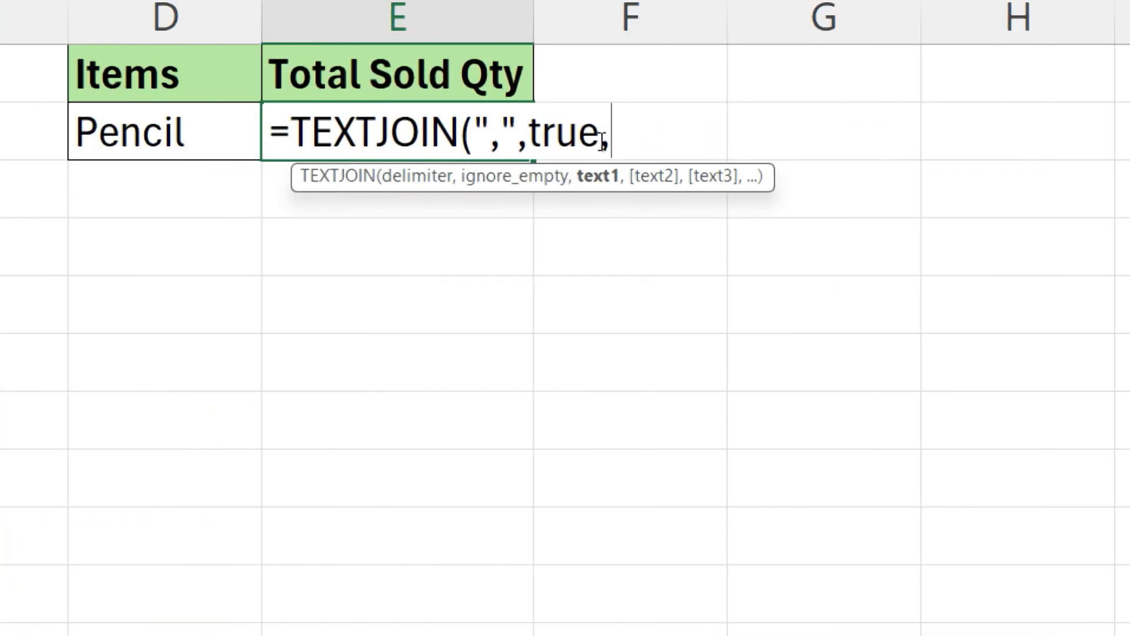
Nest an IF in the TEXTJOIN formula that tests D2=A2:A10, returns B2:B10 when true and " " when false.
{"action": "type", "text": "if"}
{"action": "key", "text": "Tab"}
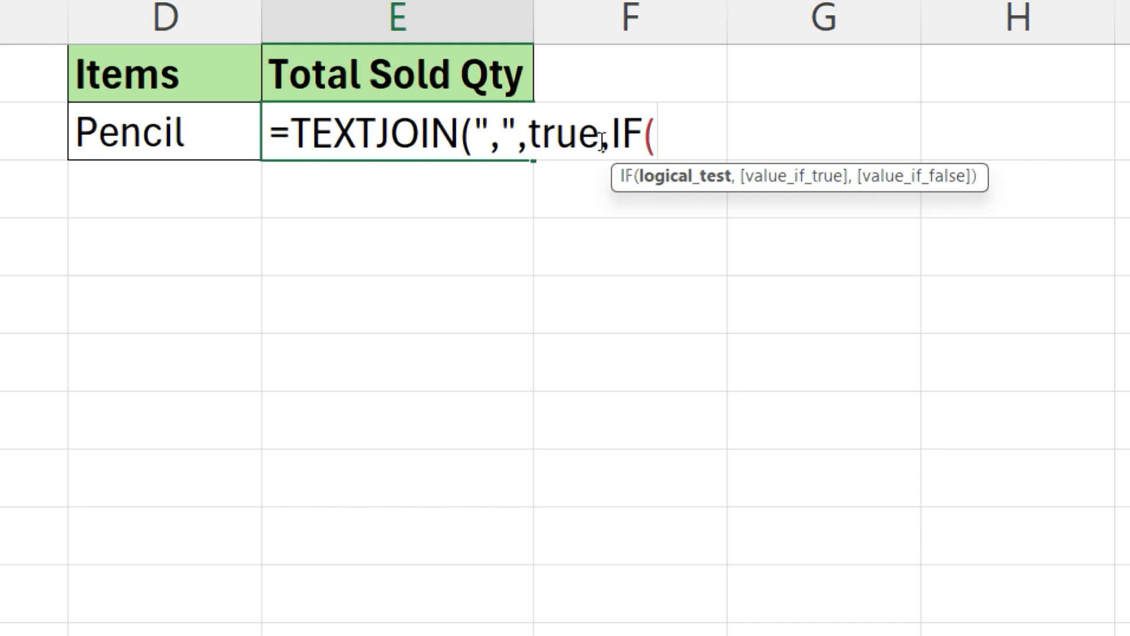
{"action": "left_click", "coordinate": [177, 140]}
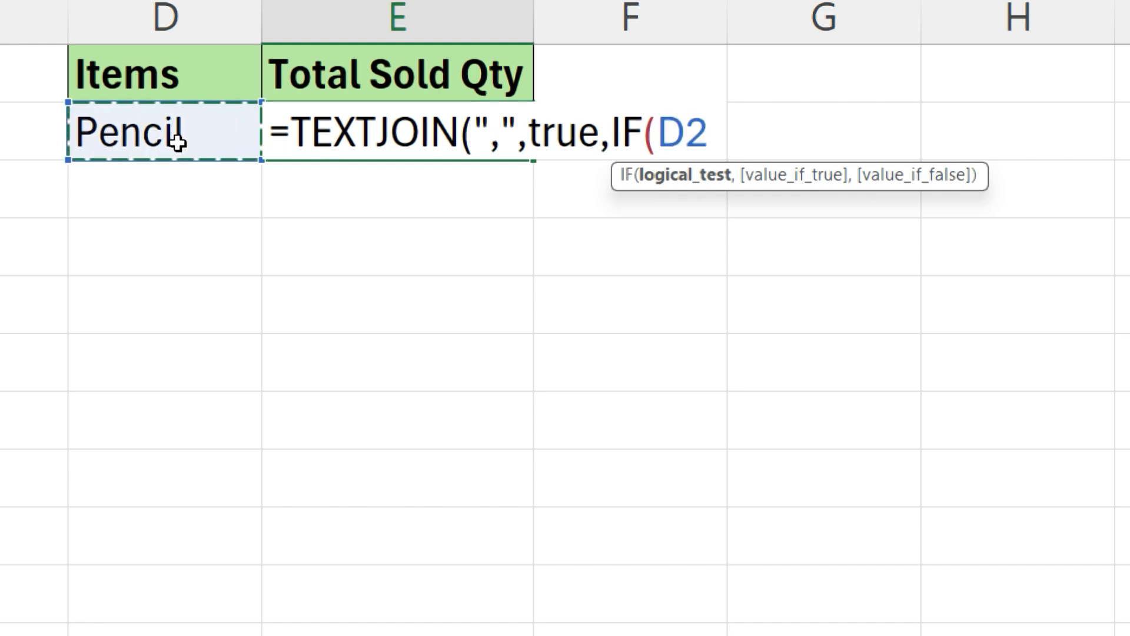
{"action": "type", "text": "="}
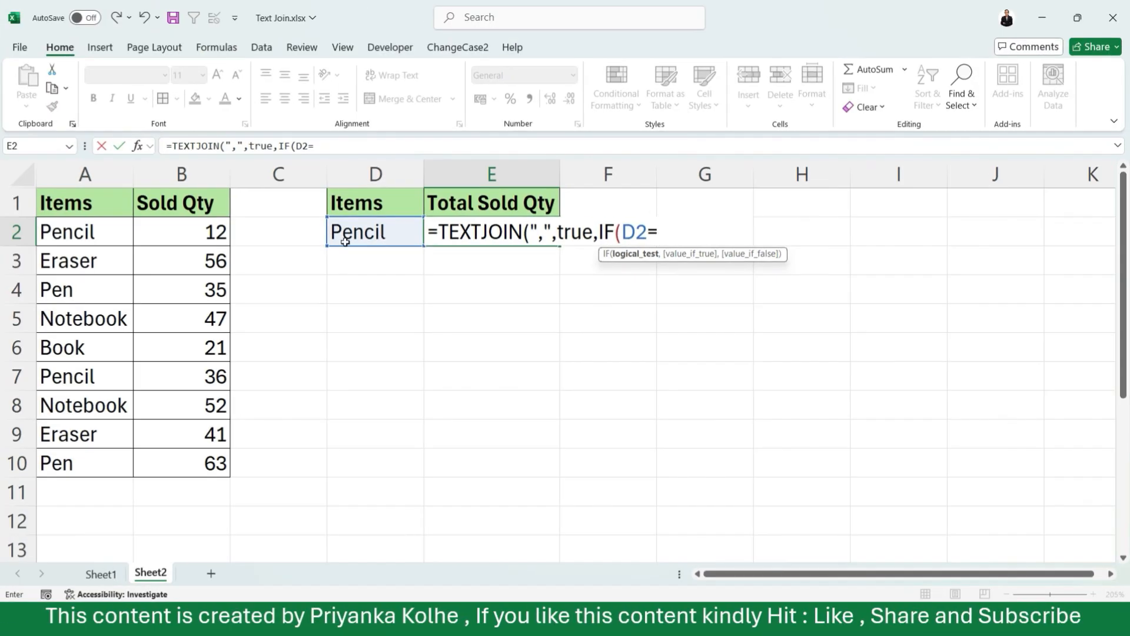
{"action": "left_click_drag", "start_coordinate": [93, 233], "coordinate": [84, 457]}
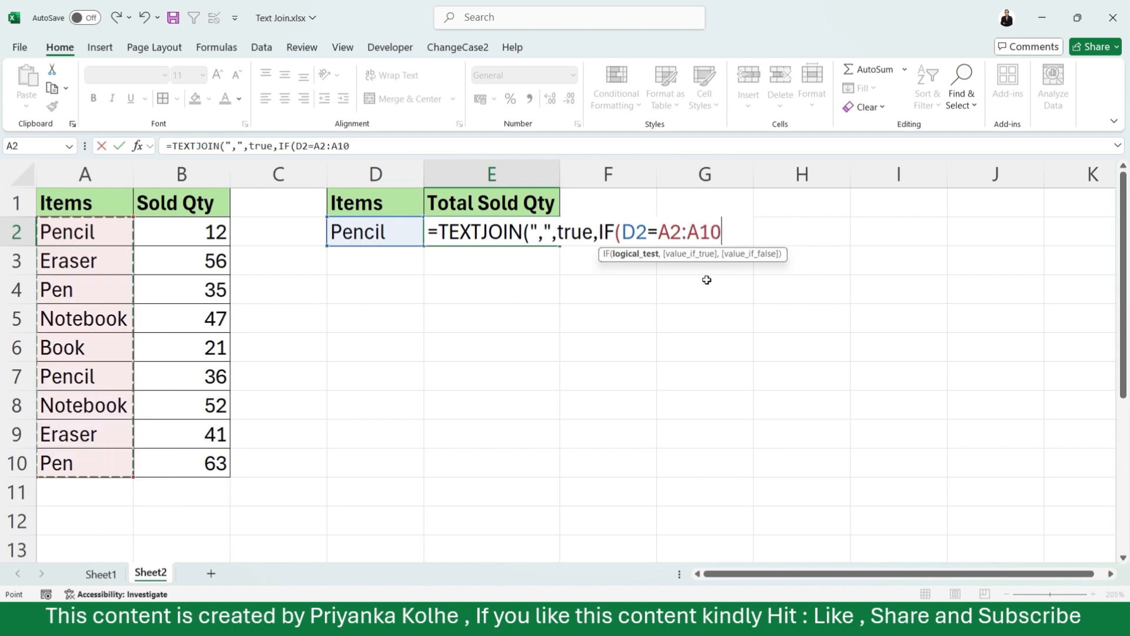
{"action": "type", "text": ","}
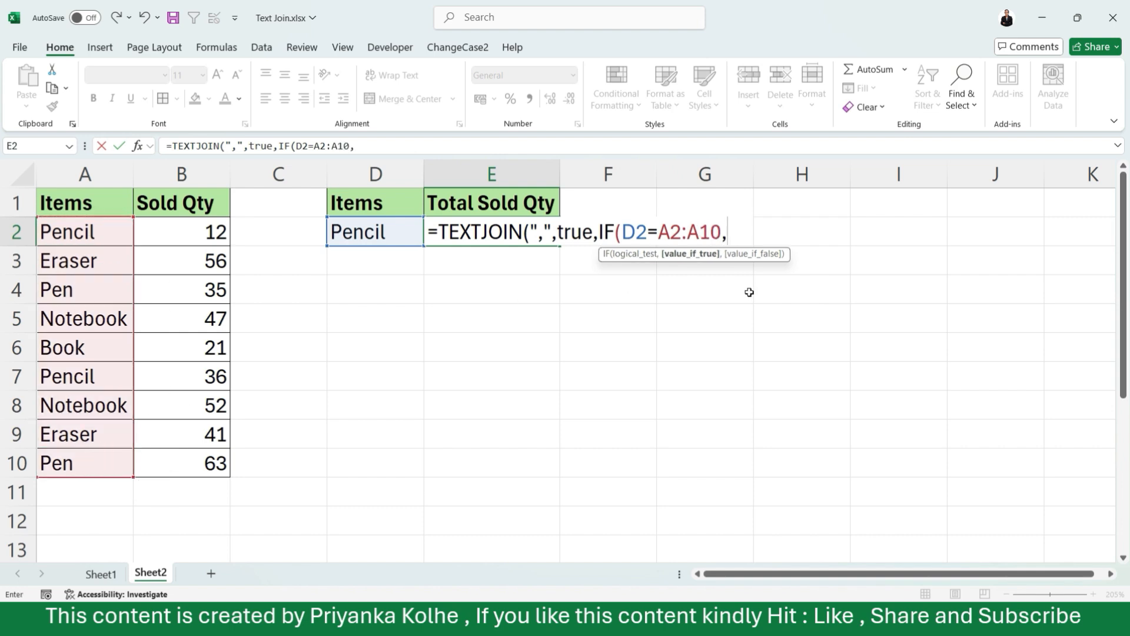
{"action": "left_click", "coordinate": [213, 243]}
{"action": "left_click_drag", "start_coordinate": [214, 249], "coordinate": [200, 458]}
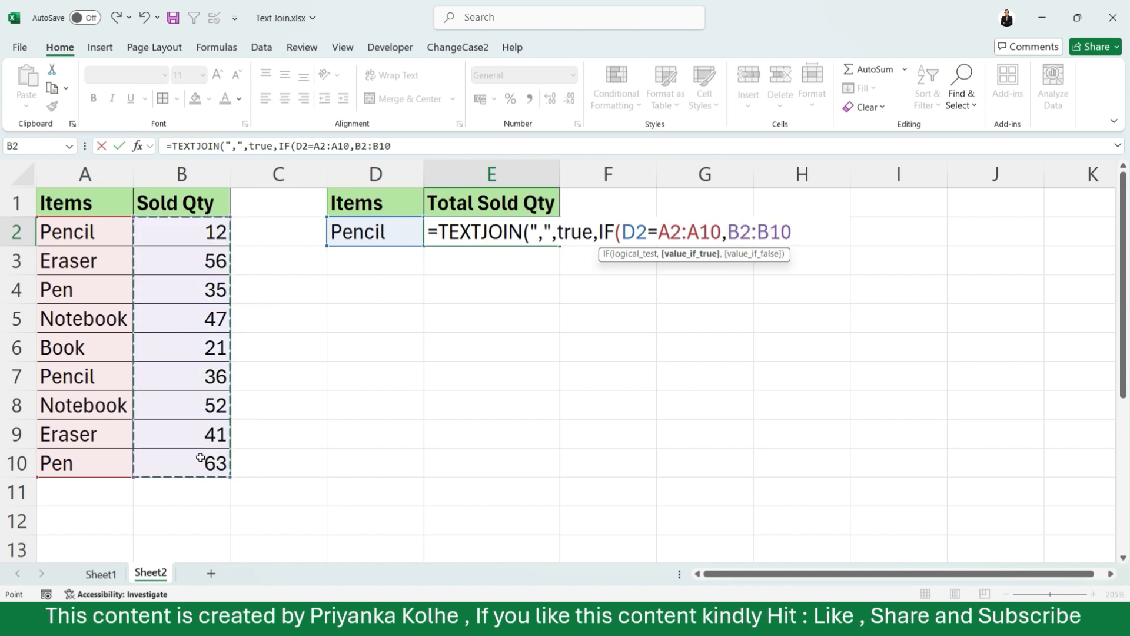
{"action": "type", "text": ","}
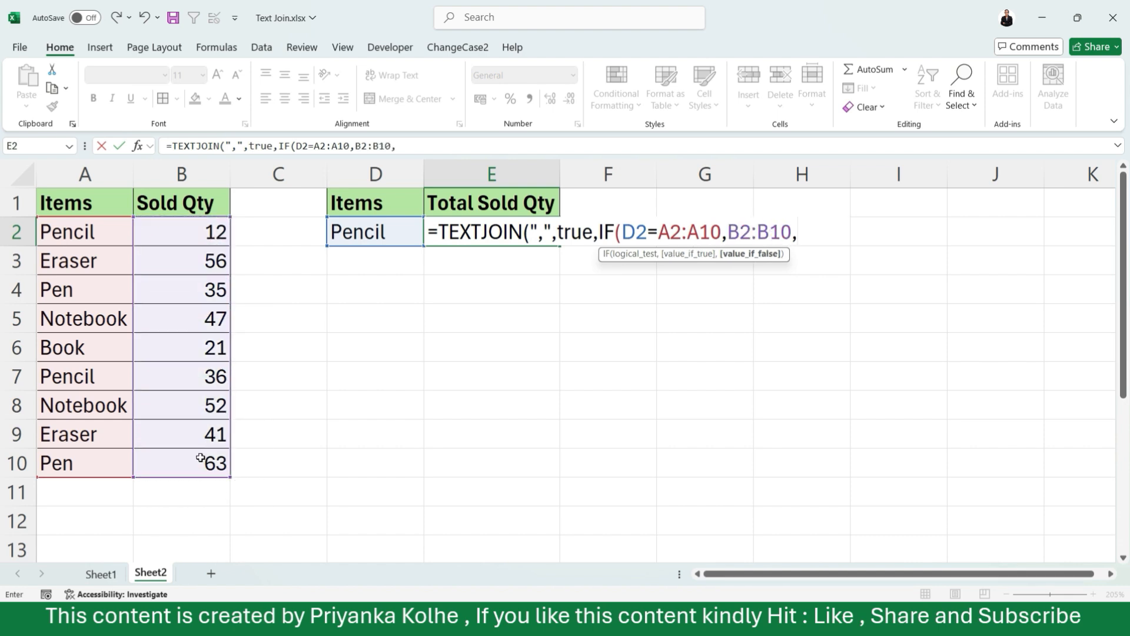
{"action": "type", "text": "\" \")"}
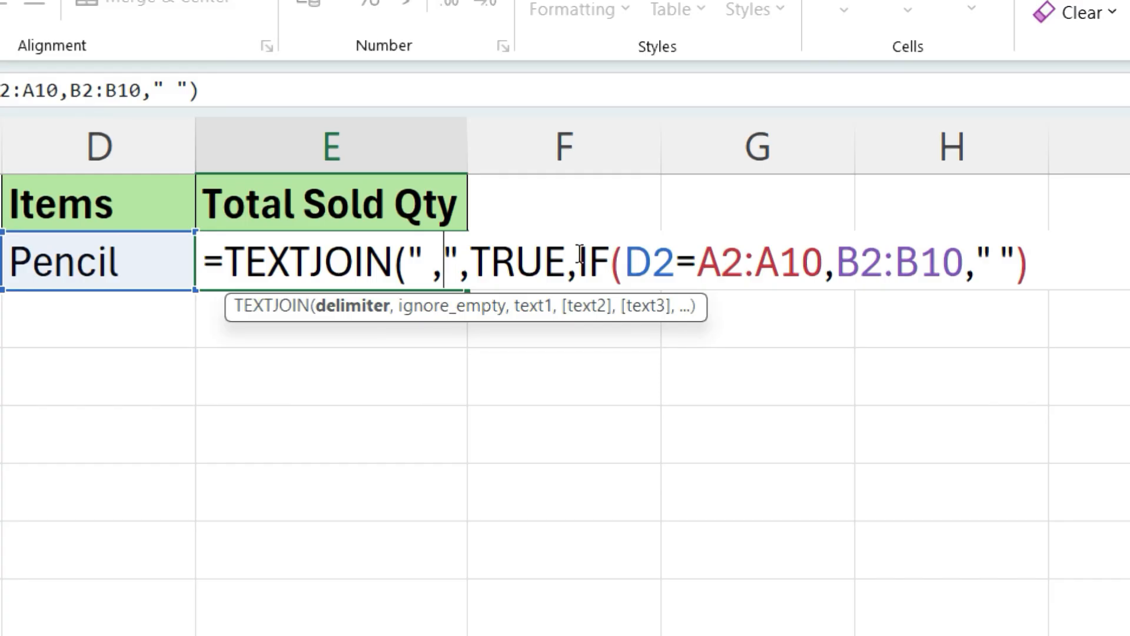
Remove the comma from the TEXTJOIN delimiter, leaving " ", and enter the formula in E2.
{"action": "left_click", "coordinate": [615, 233]}
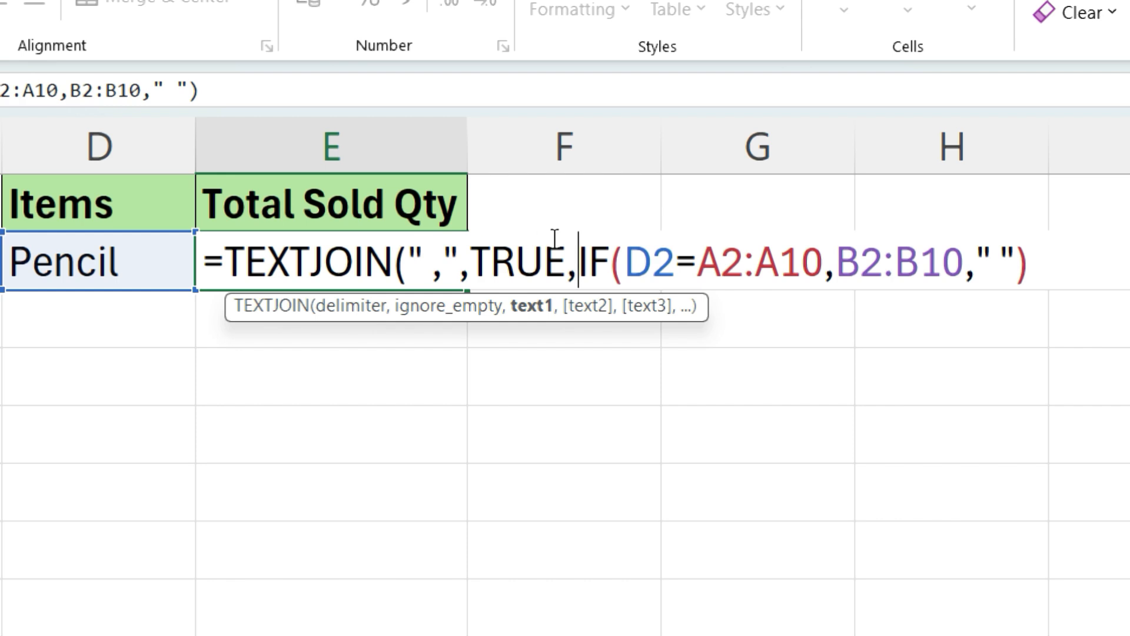
{"action": "left_click", "coordinate": [445, 267]}
{"action": "key", "text": "BackSpace"}
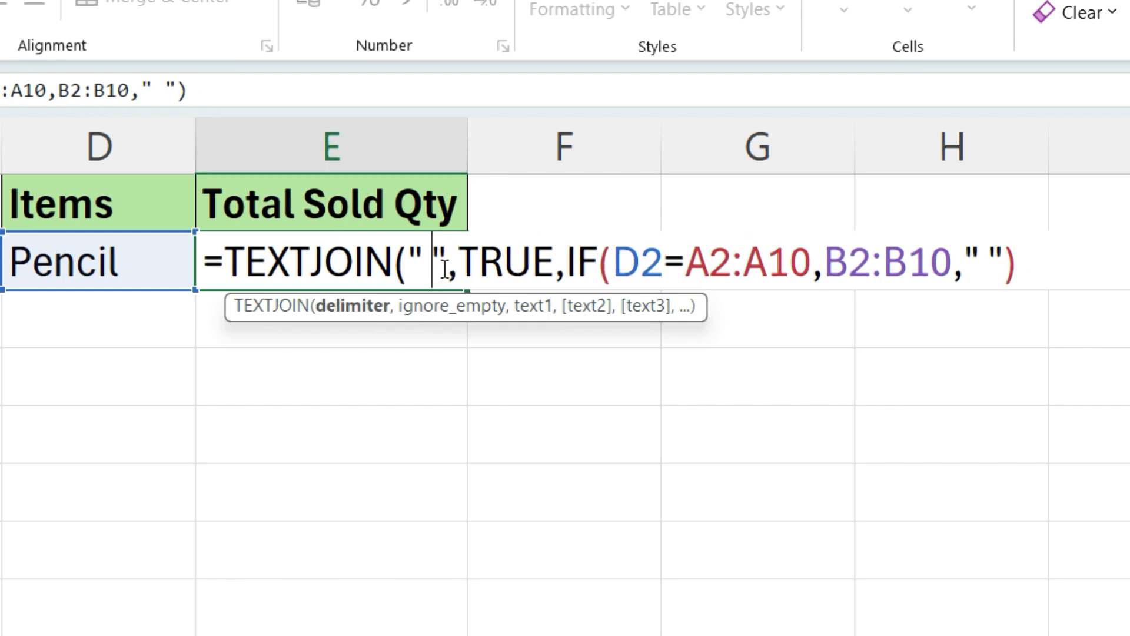
{"action": "left_click", "coordinate": [1041, 283]}
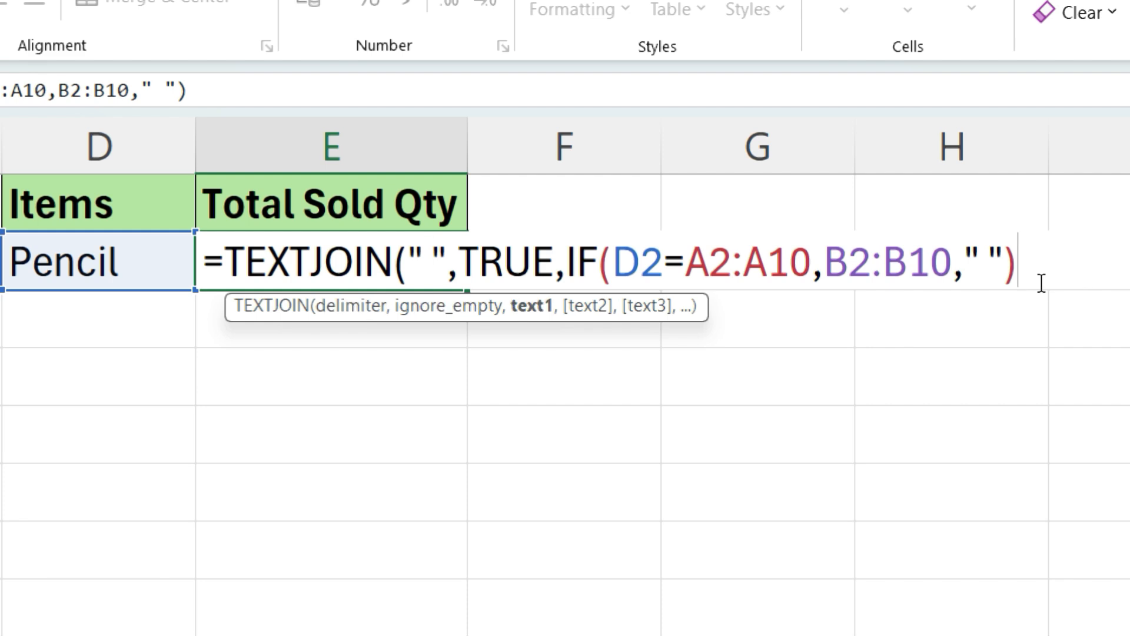
{"action": "key", "text": "Return"}
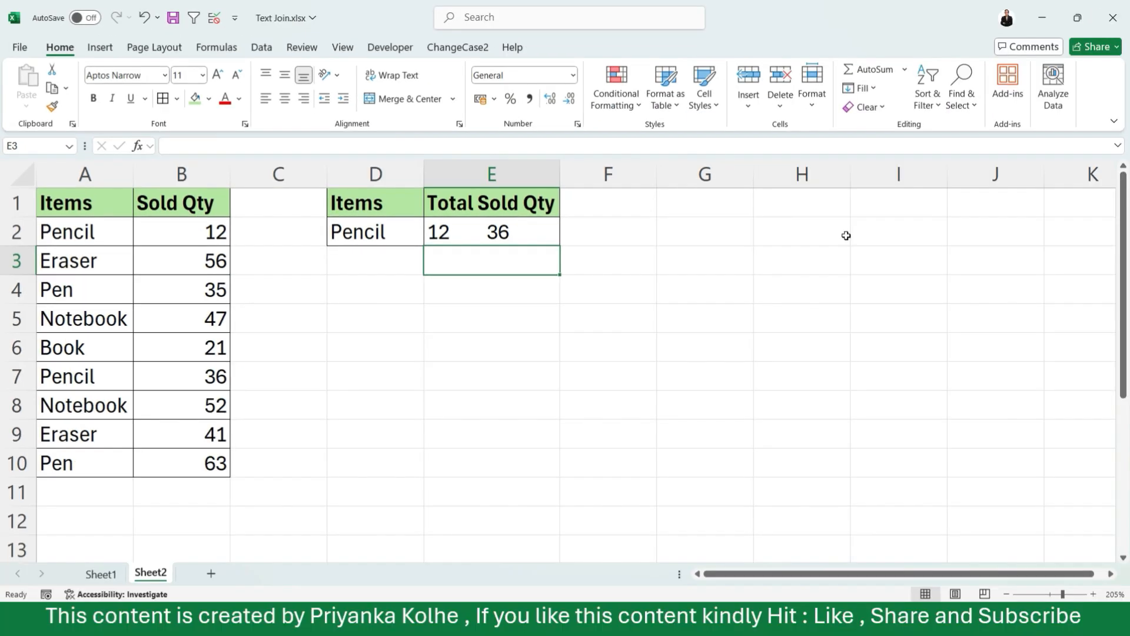
{"action": "left_click", "coordinate": [523, 233]}
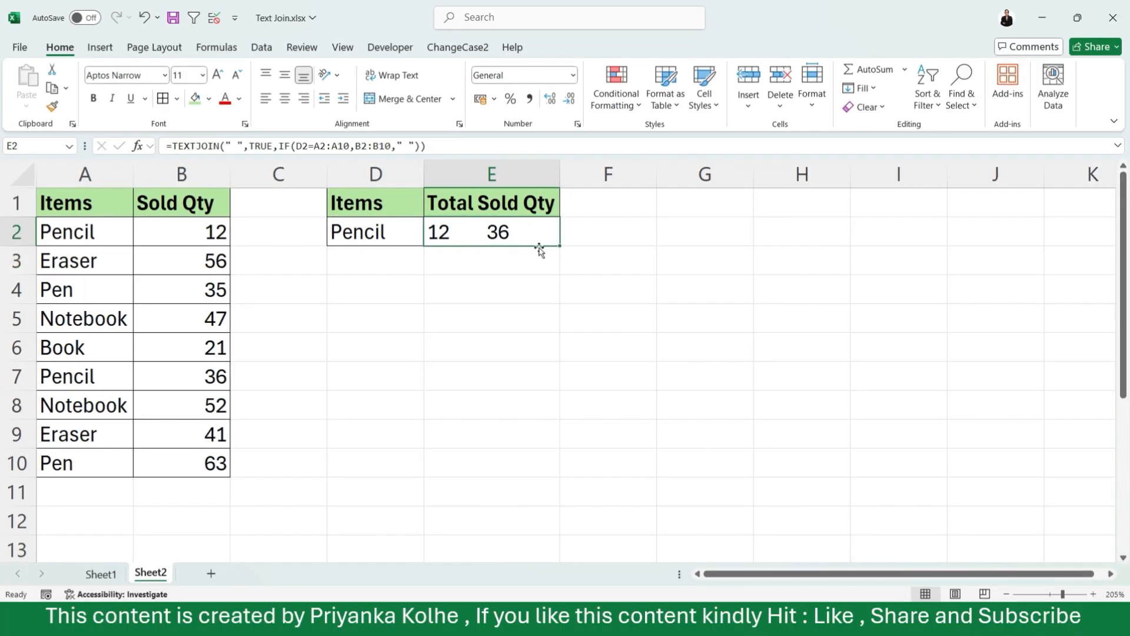
Choose Pen as the item in D2 and compare the joined quantities in E2 with the source values in B4 and B10.
{"action": "left_click", "coordinate": [411, 238]}
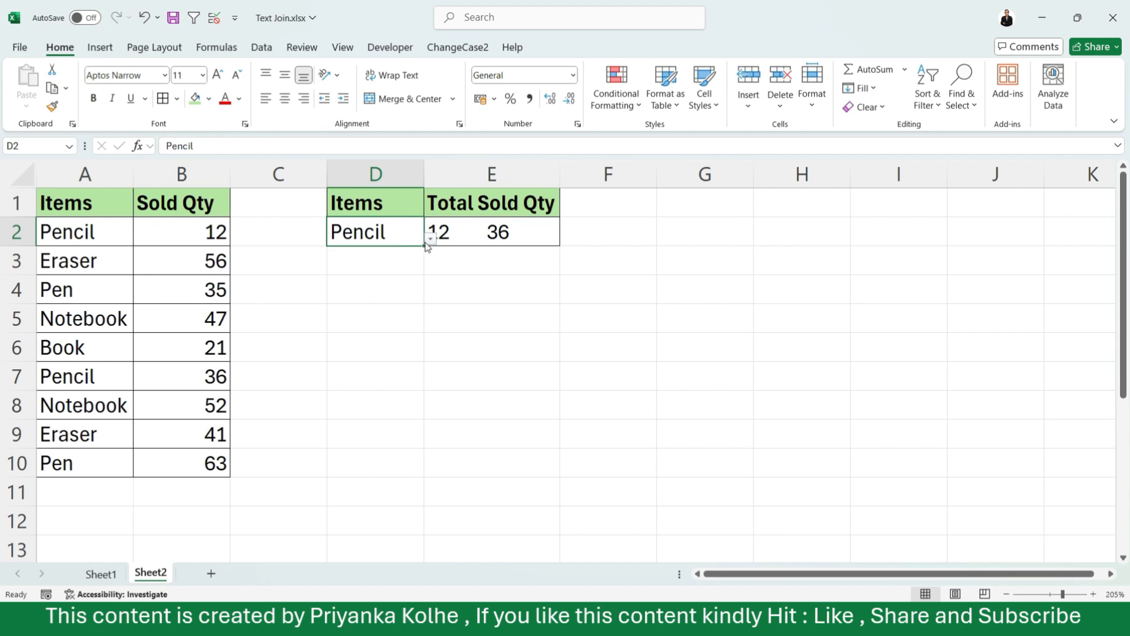
{"action": "left_click", "coordinate": [429, 240]}
{"action": "left_click", "coordinate": [358, 280]}
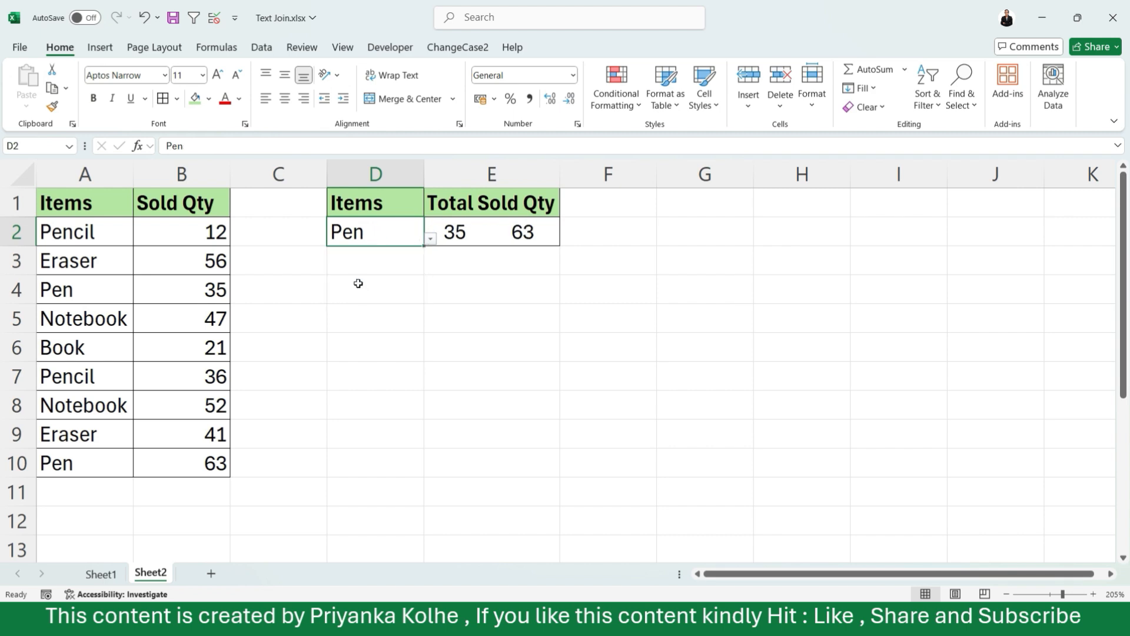
{"action": "left_click", "coordinate": [206, 291]}
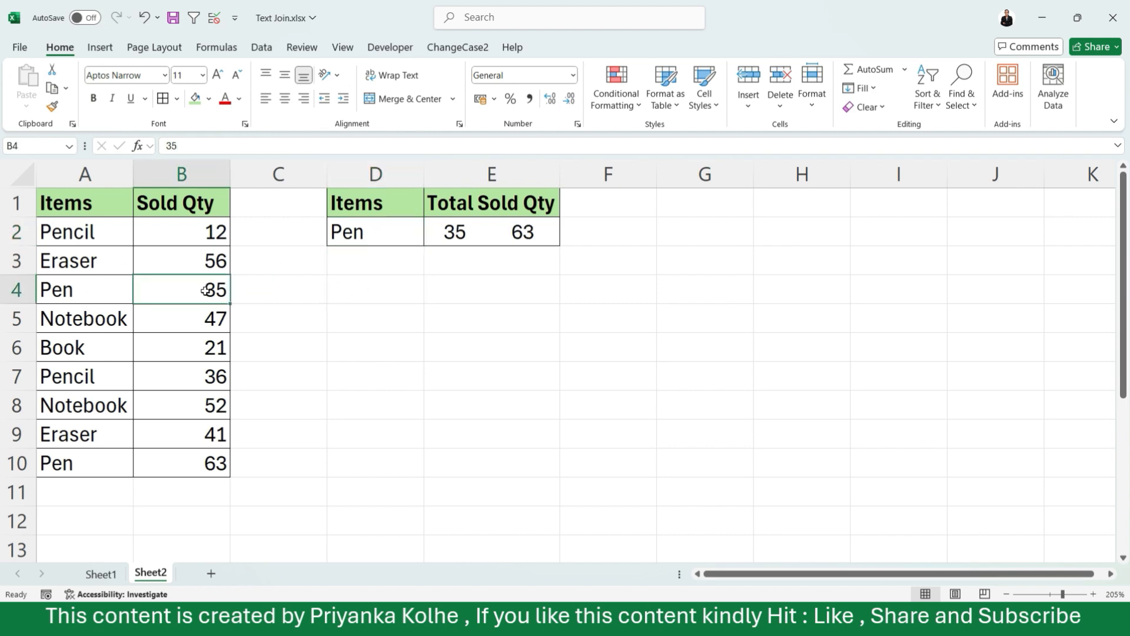
{"action": "left_click", "coordinate": [197, 465]}
{"action": "left_click", "coordinate": [492, 233]}
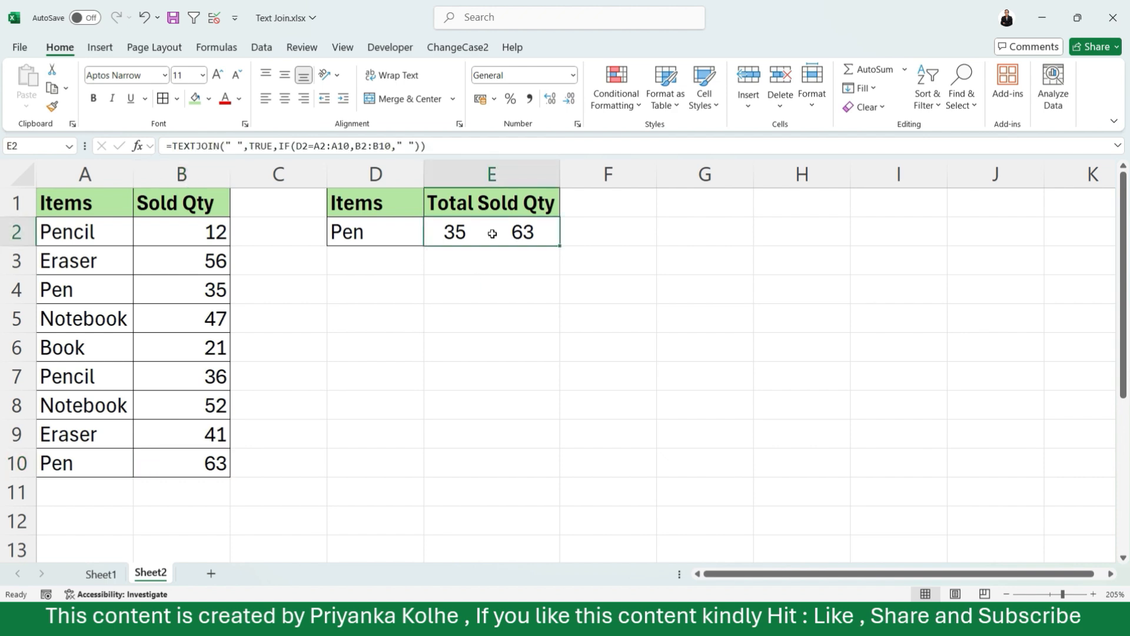
Add the header "Total" in F1 beside the Total Sold Qty column.
{"action": "left_click", "coordinate": [612, 236]}
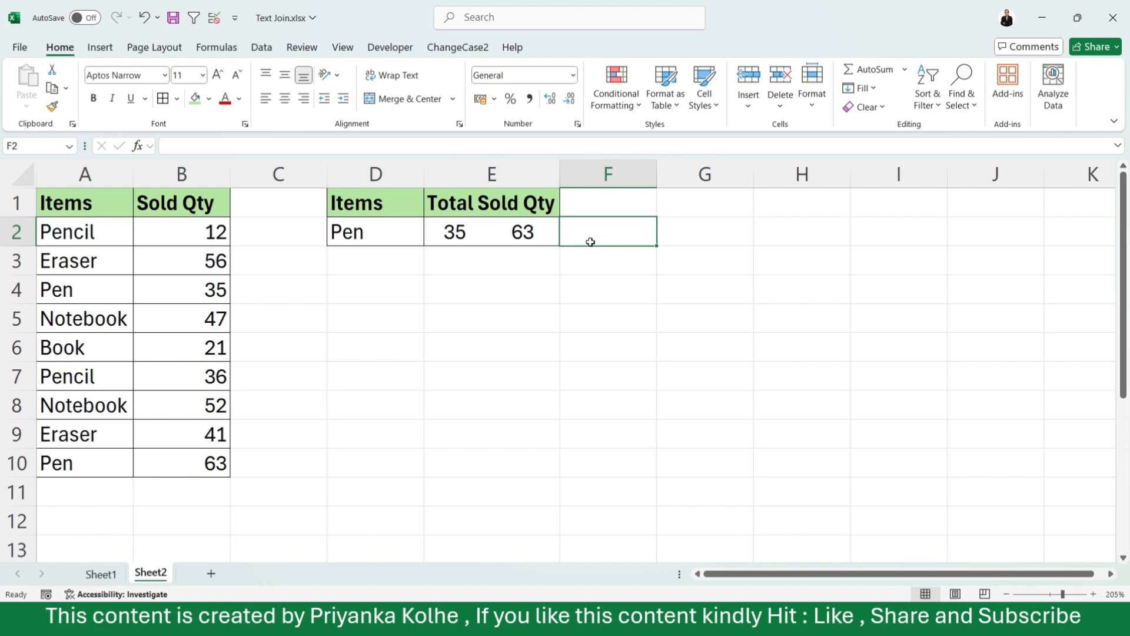
{"action": "left_click", "coordinate": [600, 196]}
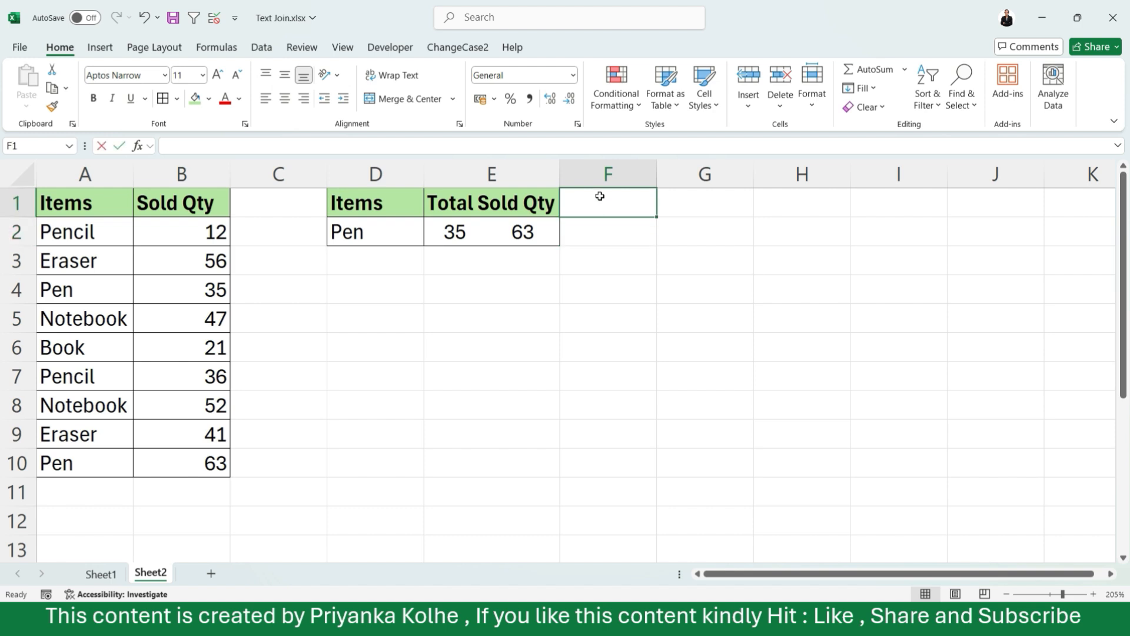
{"action": "type", "text": "Total"}
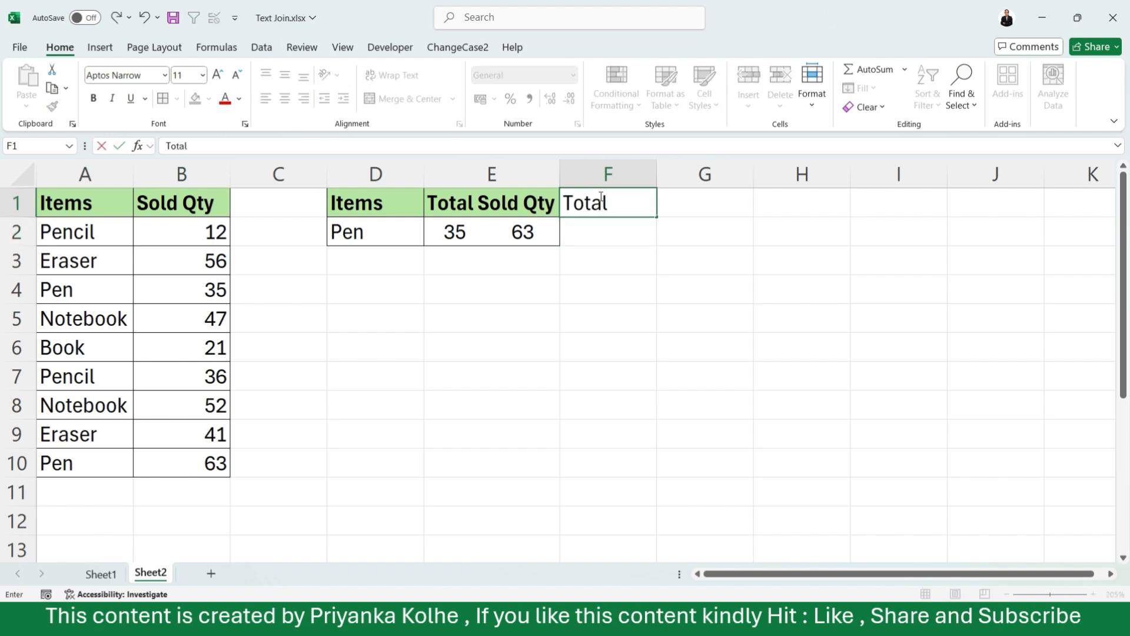
{"action": "key", "text": "Return"}
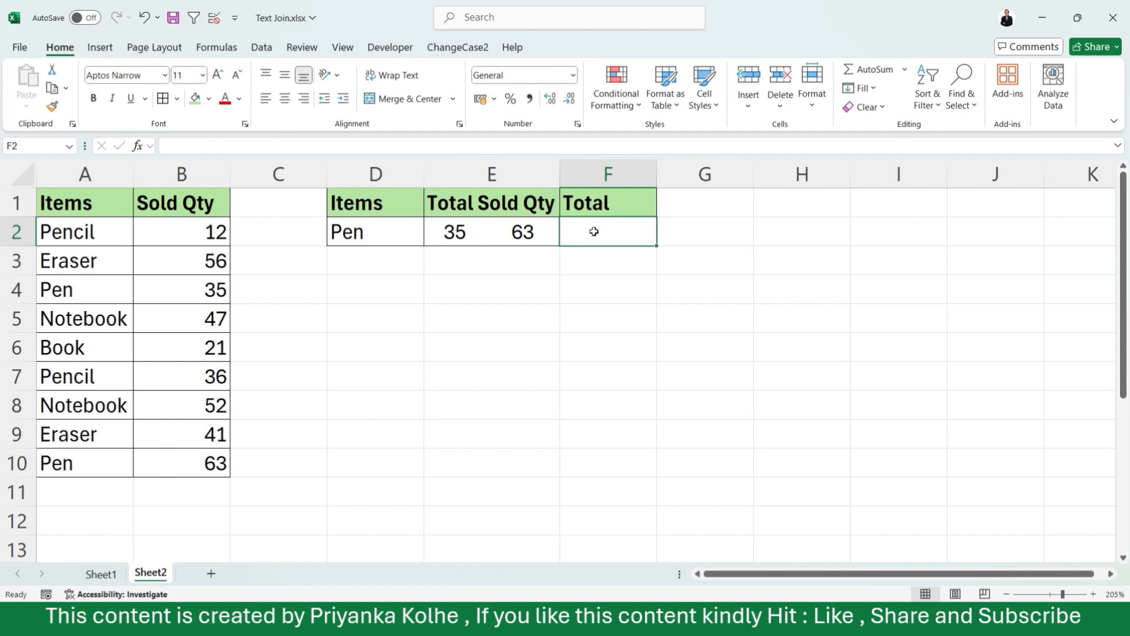
Enter a SUMIF formula in F2 with range A2:A10, criteria D2 and sum range B2:B10.
{"action": "type", "text": "=sumif"}
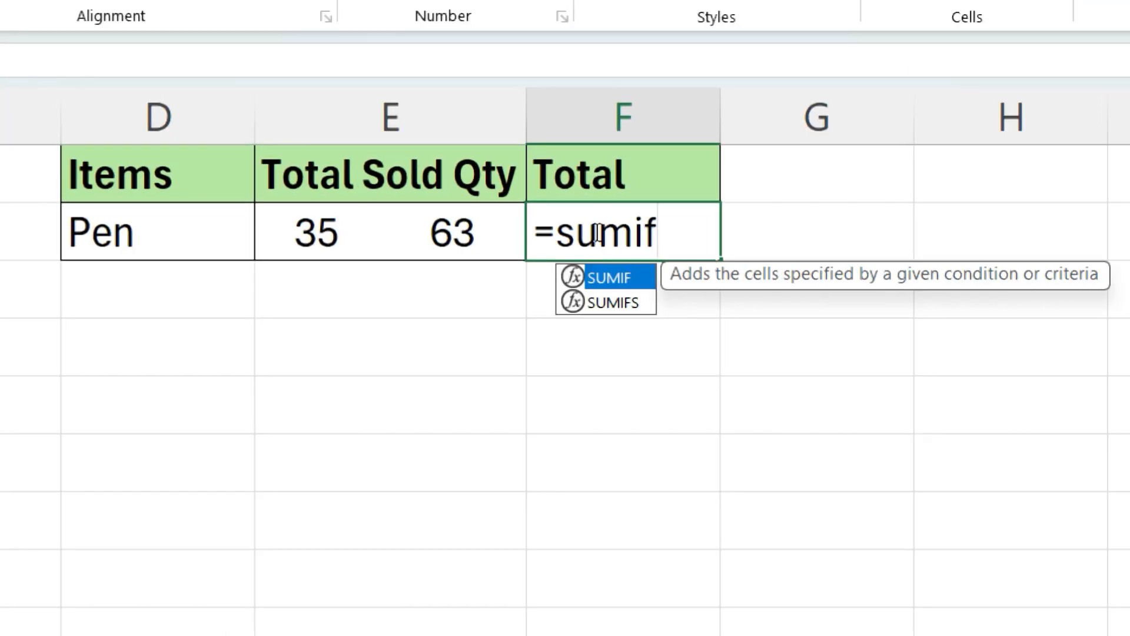
{"action": "key", "text": "Tab"}
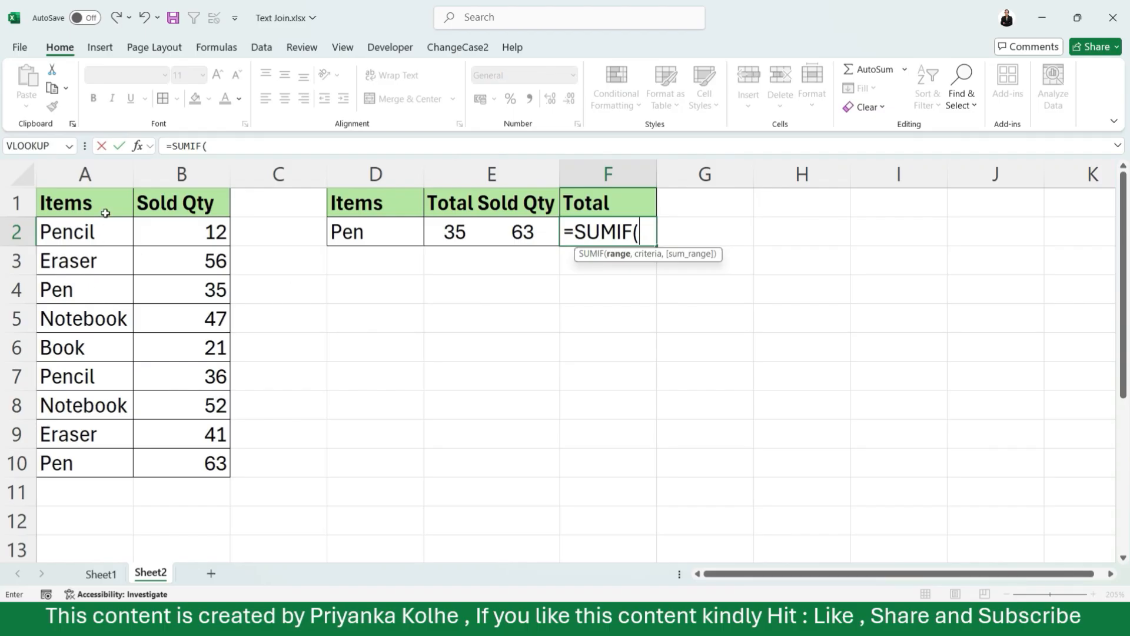
{"action": "left_click_drag", "start_coordinate": [108, 242], "coordinate": [99, 460]}
{"action": "type", "text": ","}
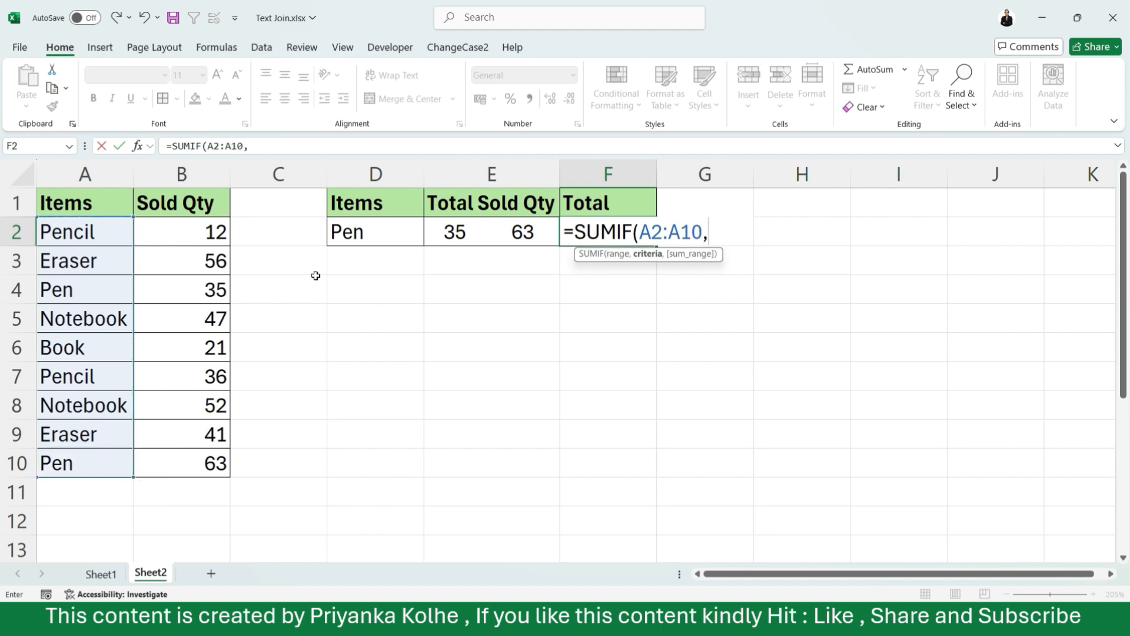
{"action": "left_click", "coordinate": [362, 236]}
{"action": "type", "text": ","}
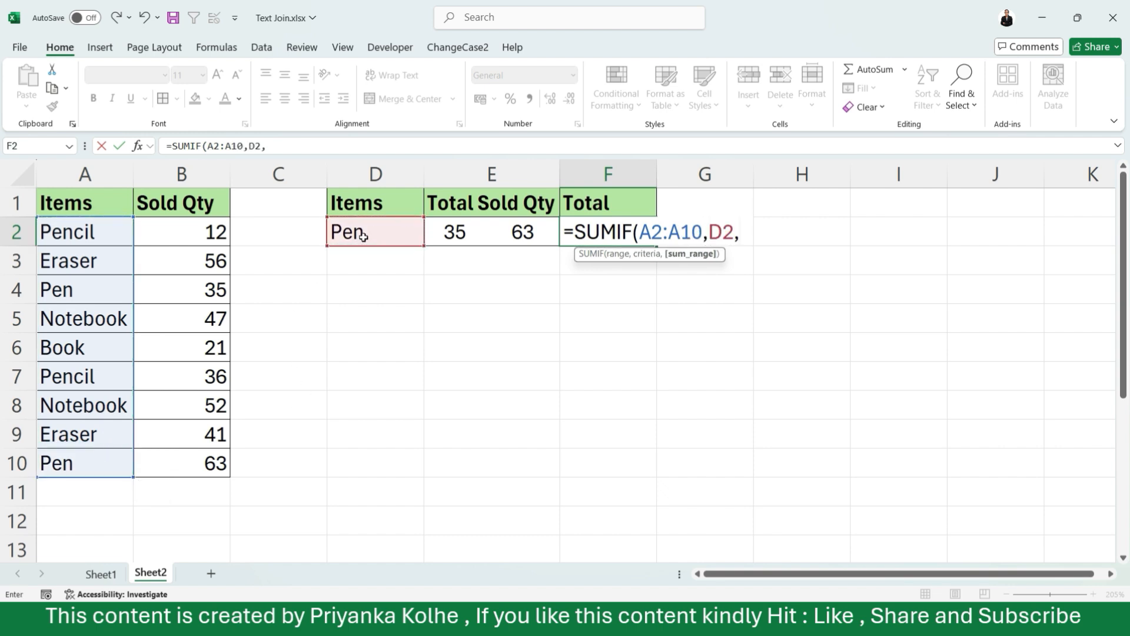
{"action": "left_click_drag", "start_coordinate": [210, 224], "coordinate": [209, 463]}
{"action": "key", "text": "Return"}
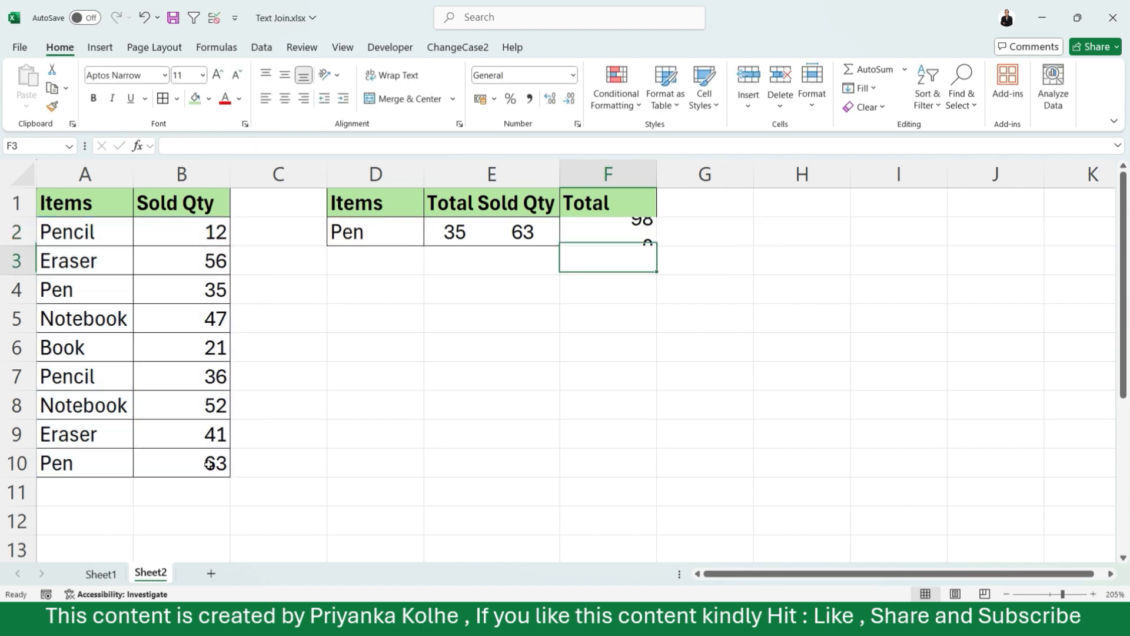
{"action": "left_click", "coordinate": [611, 230]}
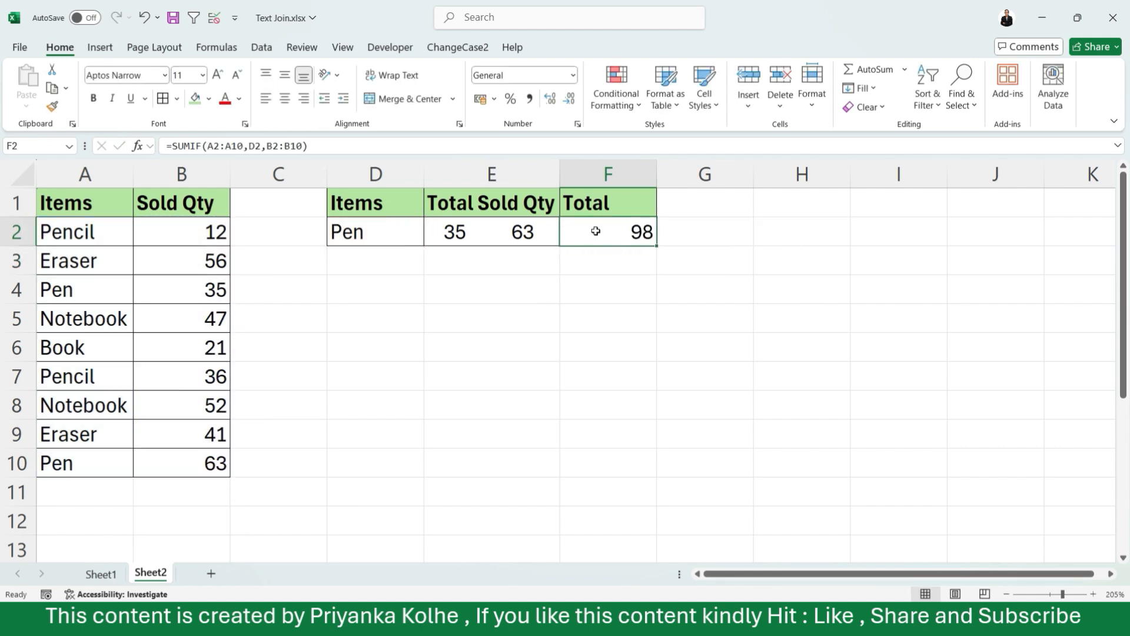
Choose Book as the item in D2 and check the joined quantities and the total.
{"action": "left_click", "coordinate": [388, 243]}
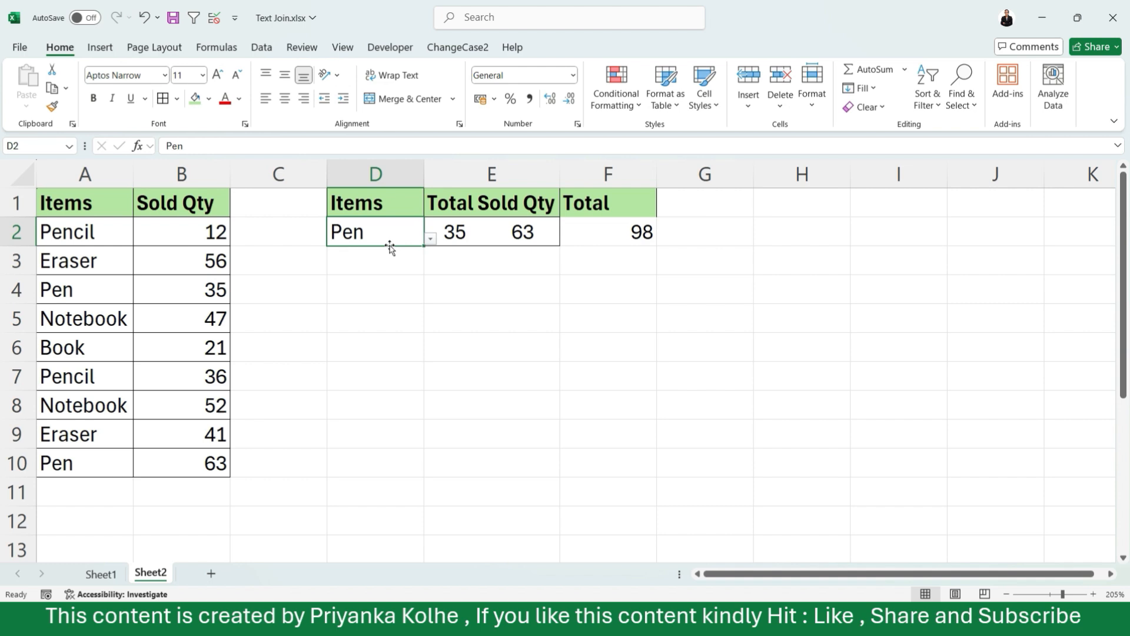
{"action": "left_click", "coordinate": [430, 238]}
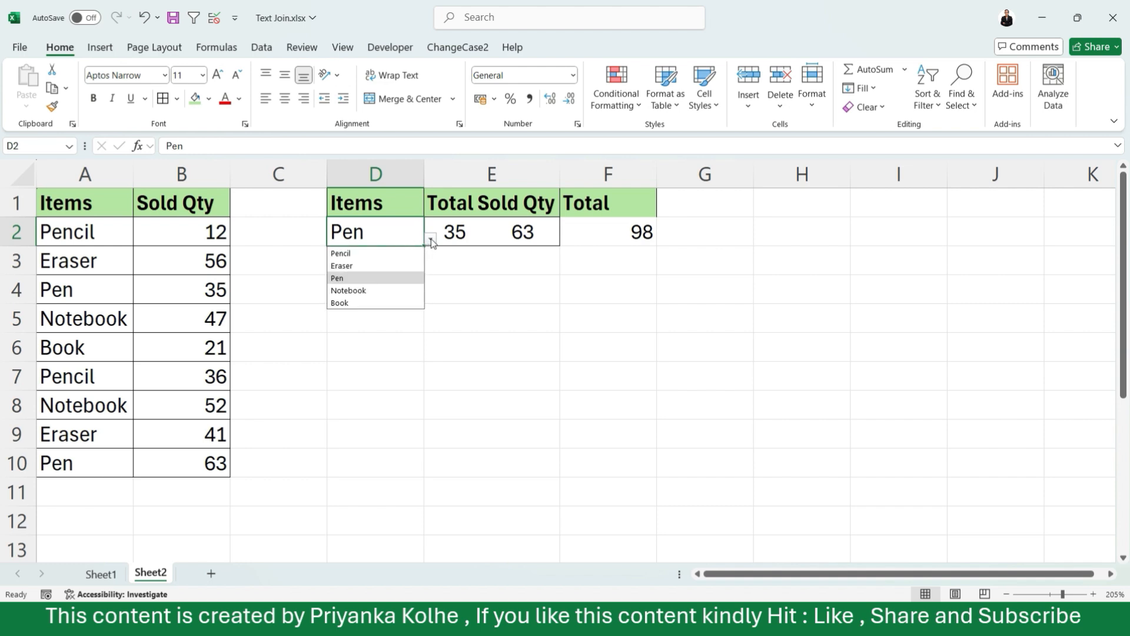
{"action": "left_click", "coordinate": [361, 303]}
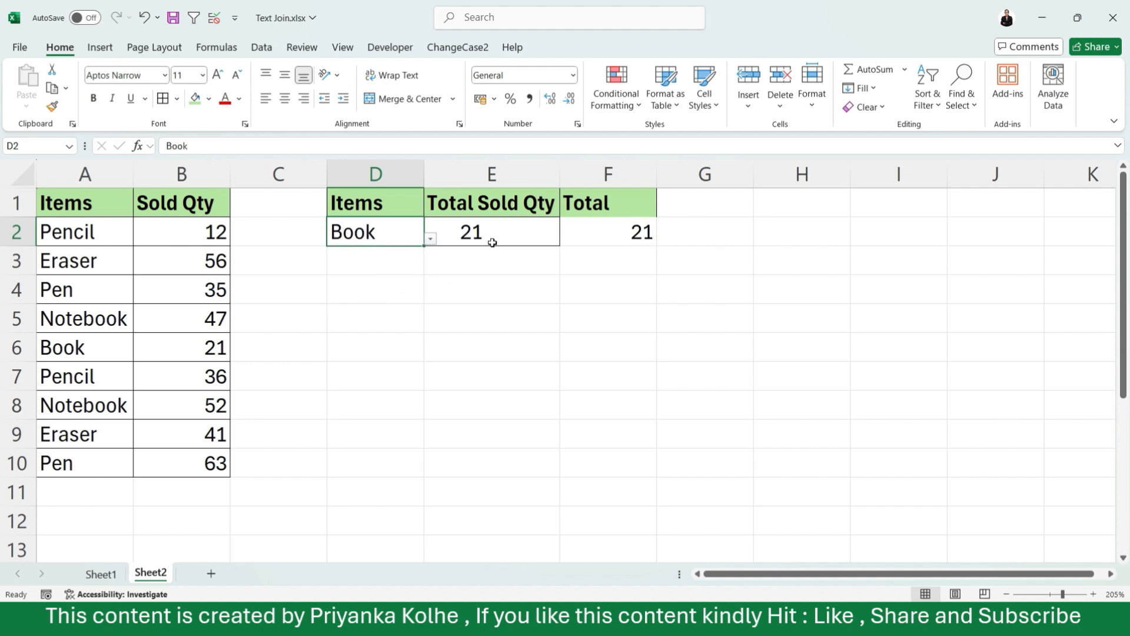